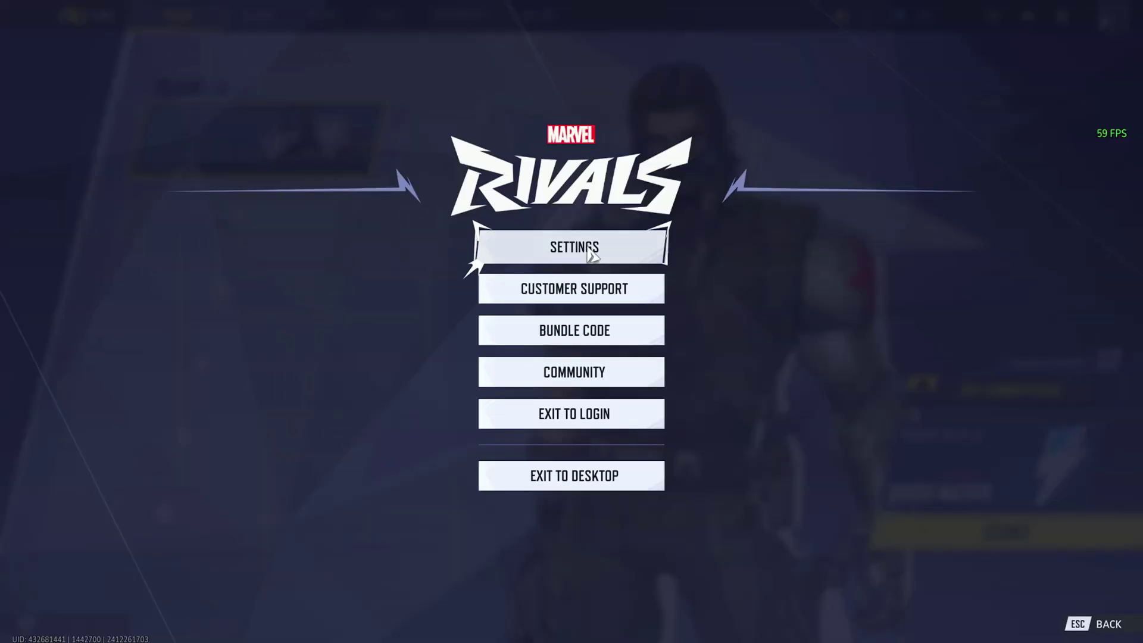
# Step: Bring up Marvel Rivals' display settings from the main menu
pyautogui.click(591, 254)
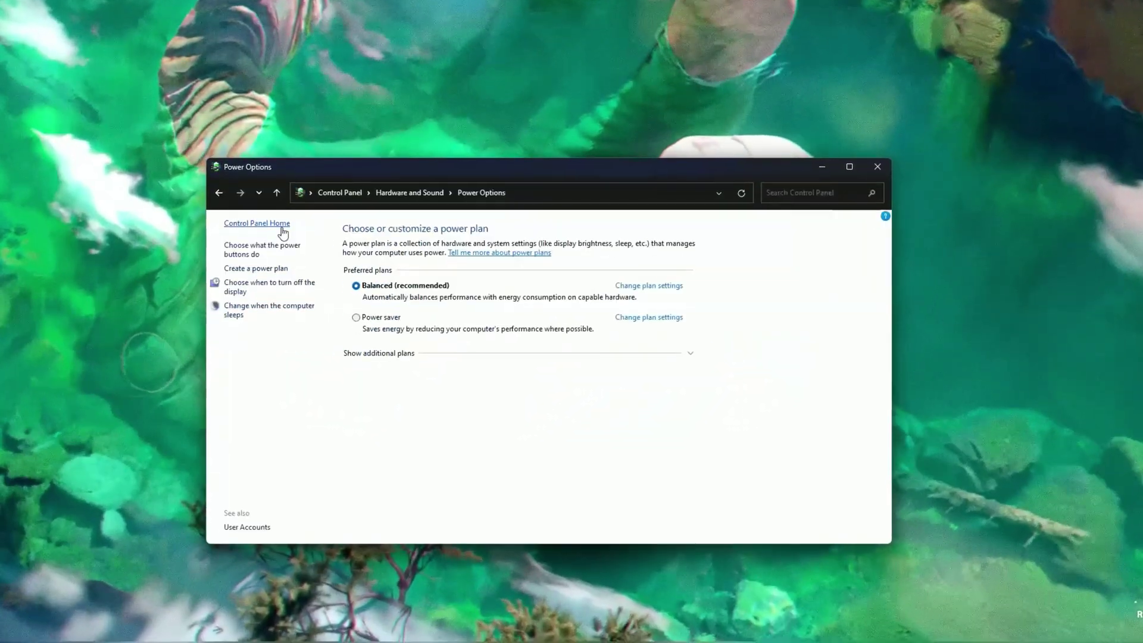
# Step: Reveal the hidden additional power plans in Power Options
pyautogui.click(393, 343)
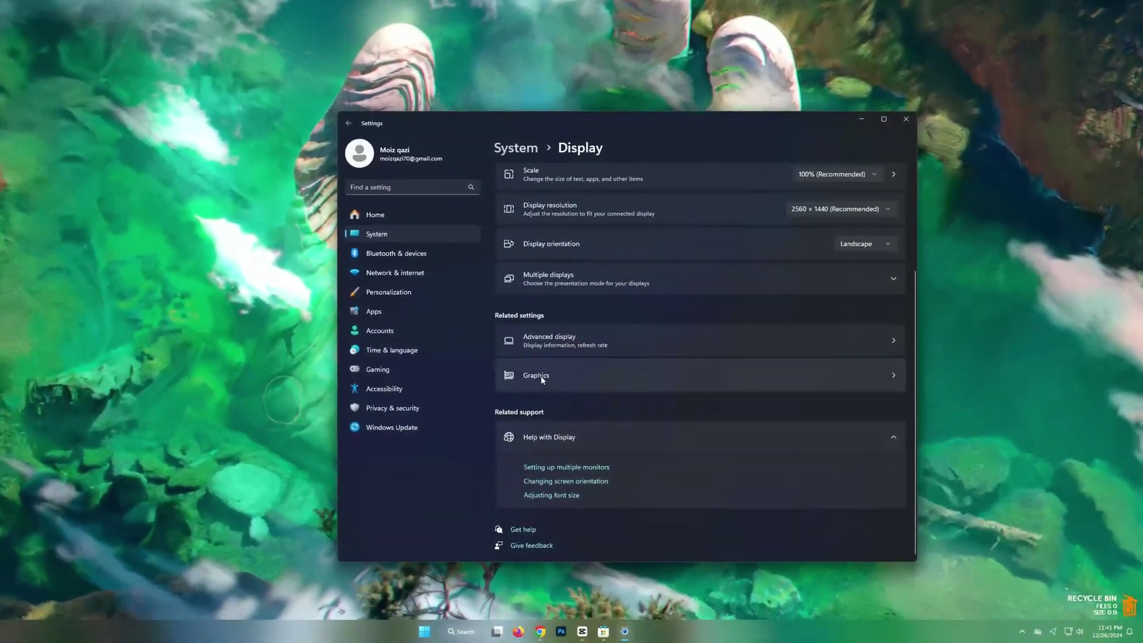
# Step: Reach the Graphics settings page and review the default graphics settings
pyautogui.click(540, 375)
pyautogui.click(523, 186)
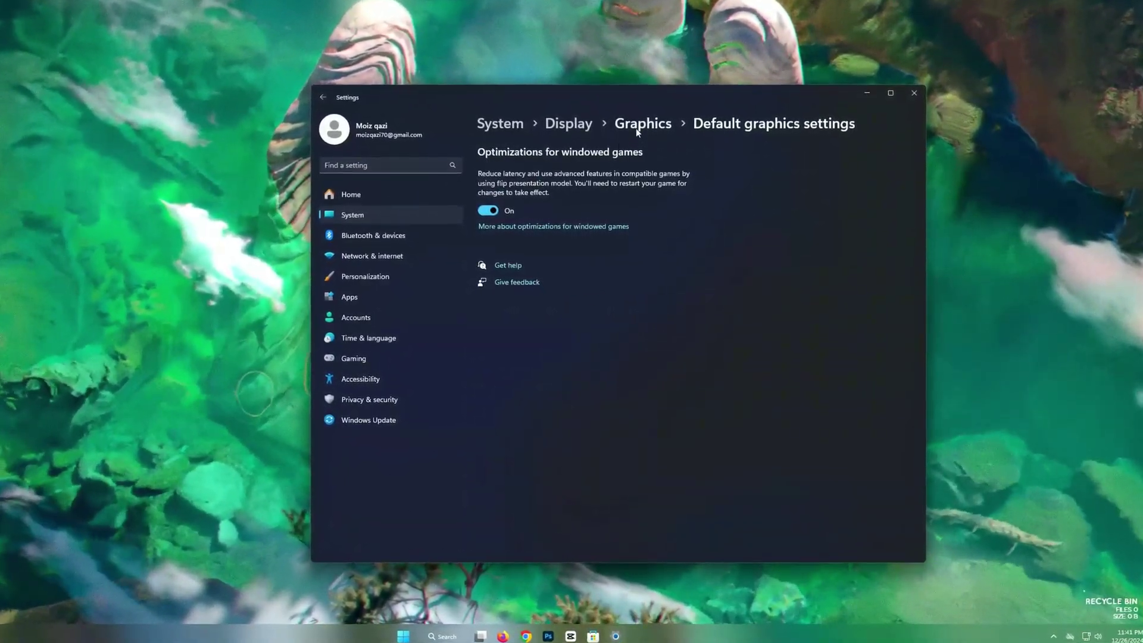
pyautogui.click(640, 129)
pyautogui.scroll(-1, 523, 362)
# Step: Give Marvel Rivals a High performance graphics preference and save it
pyautogui.click(517, 203)
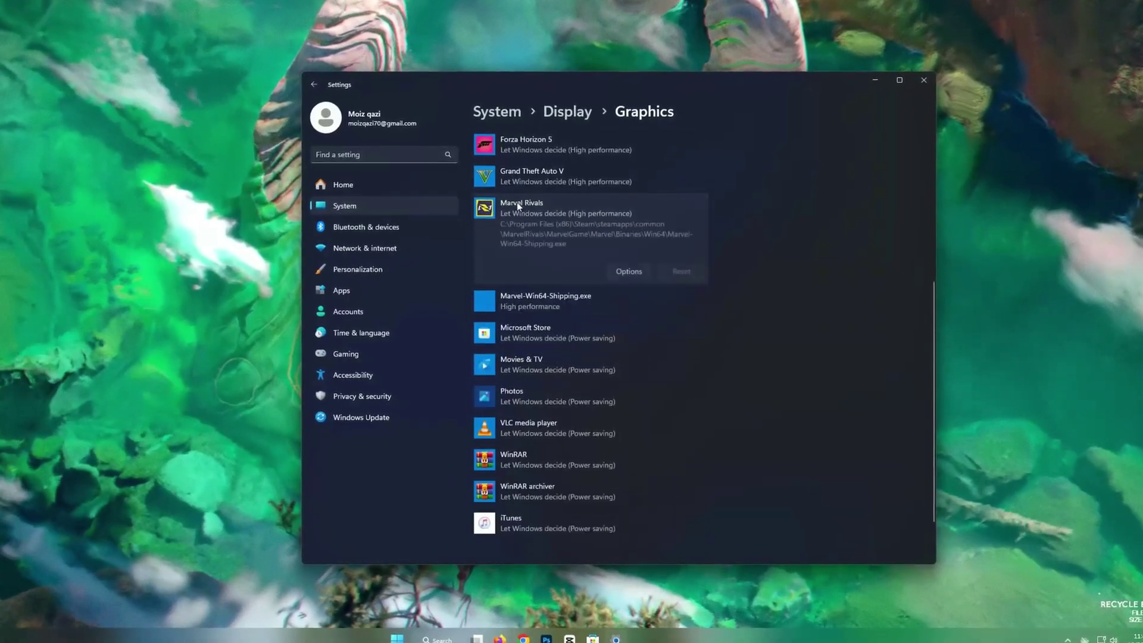
pyautogui.click(625, 271)
pyautogui.click(528, 314)
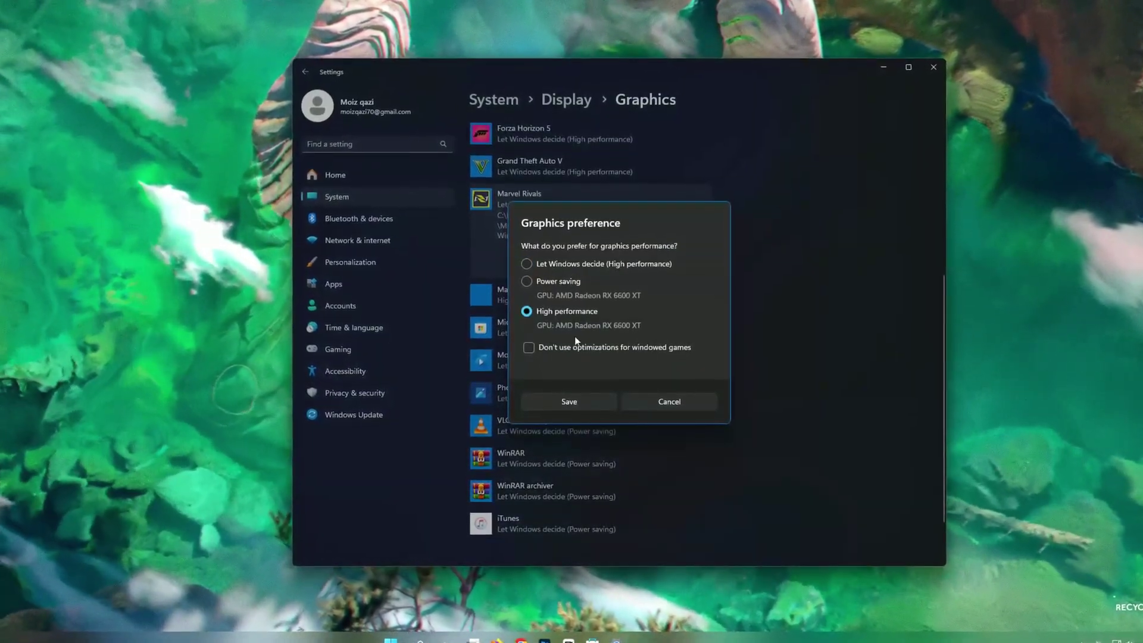
pyautogui.click(569, 402)
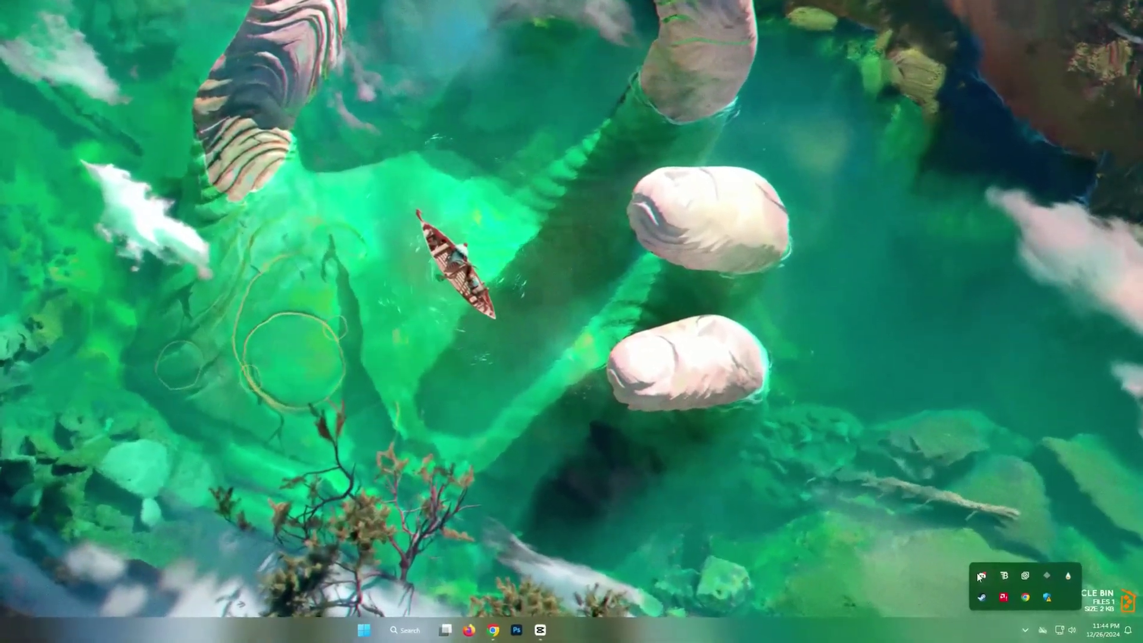
# Step: Quit a tray background app, then set MarvelRivals_Launcher.exe to High priority and confirm
pyautogui.rightClick(989, 581)
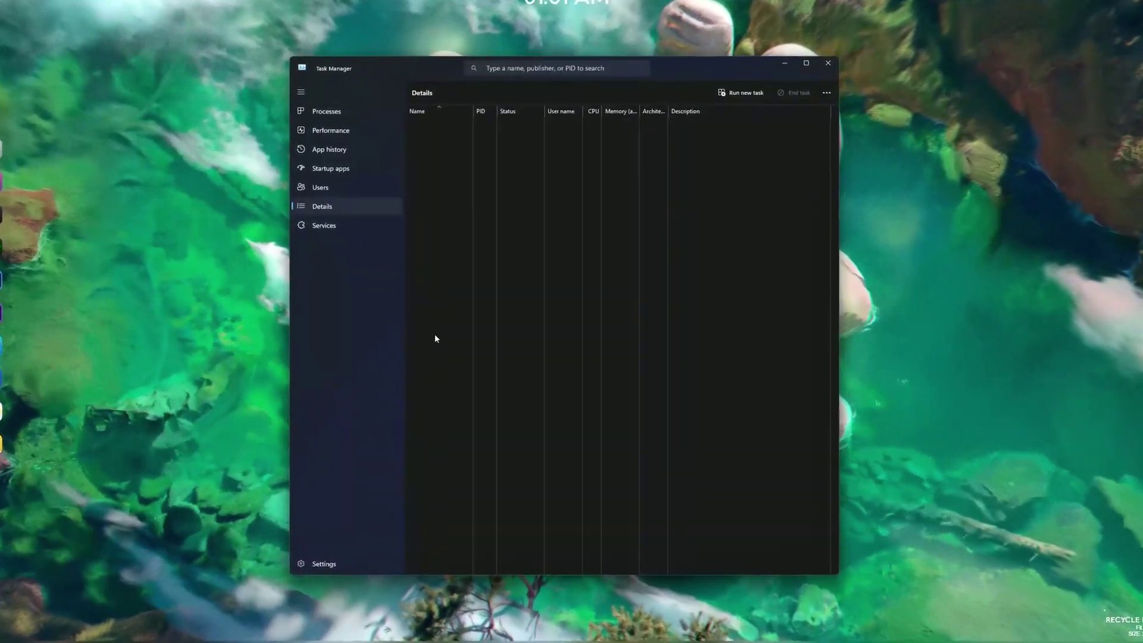
pyautogui.rightClick(425, 387)
pyautogui.moveTo(451, 444)
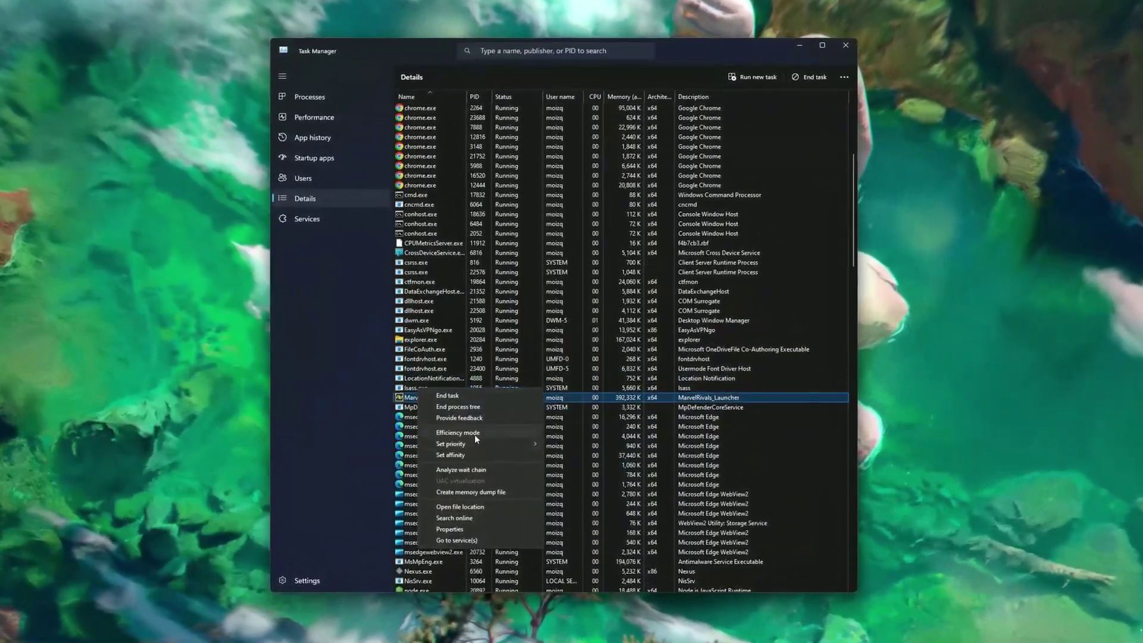
pyautogui.click(566, 461)
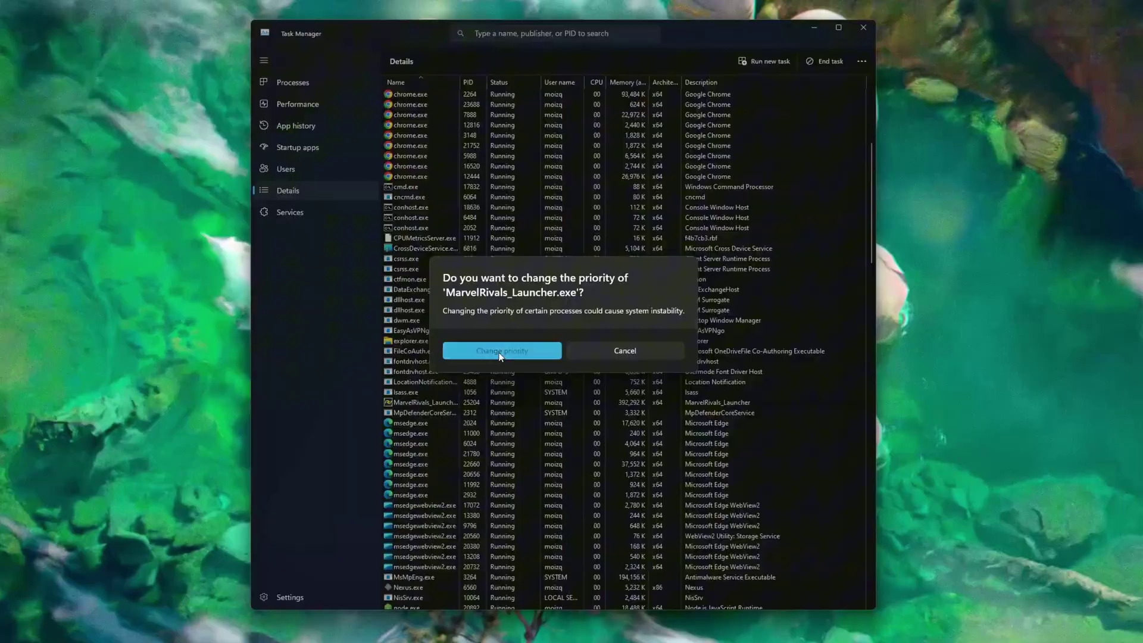
pyautogui.click(500, 349)
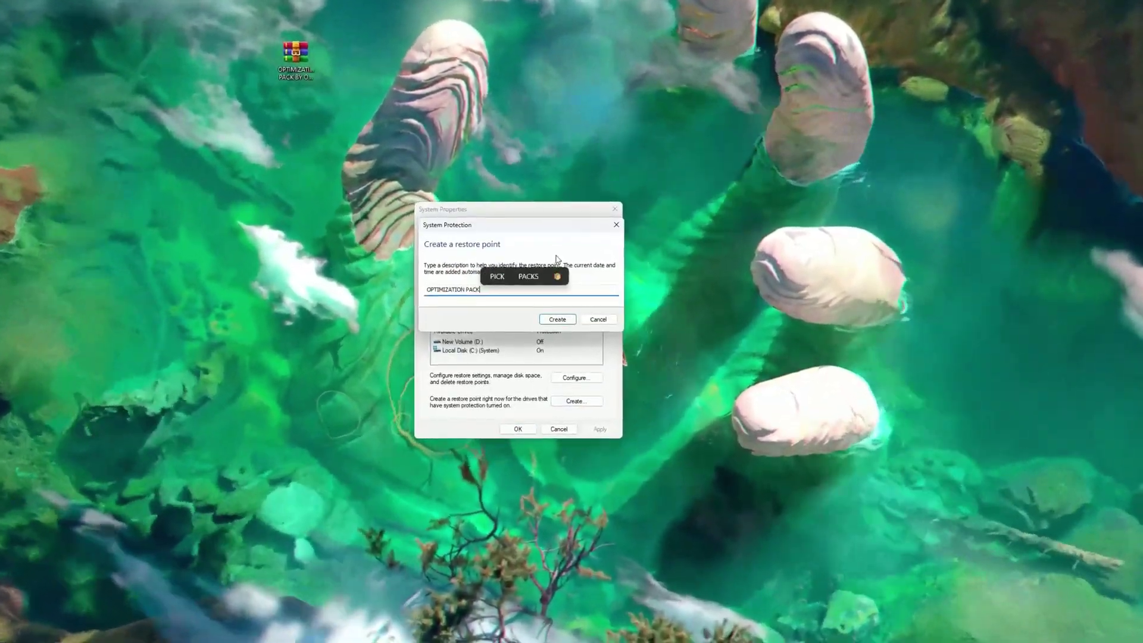
# Step: Create a new system restore point from System Protection
pyautogui.click(557, 319)
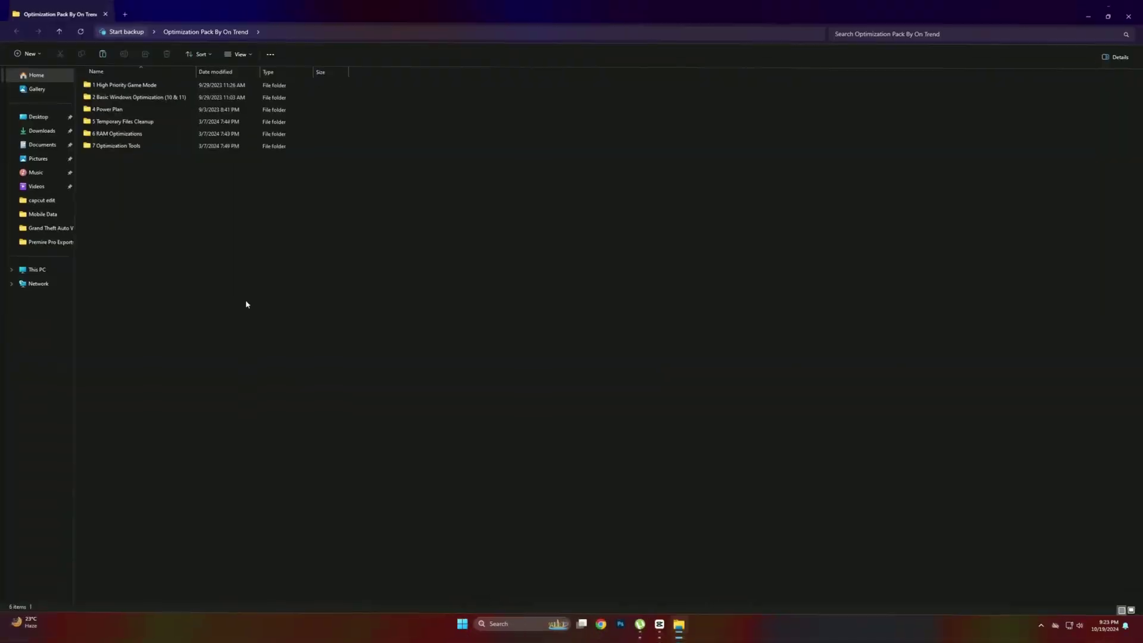
# Step: Merge High Priority.reg into the registry, accepting UAC, the warning and the success message
pyautogui.moveTo(172, 198); pyautogui.dragTo(136, 89)
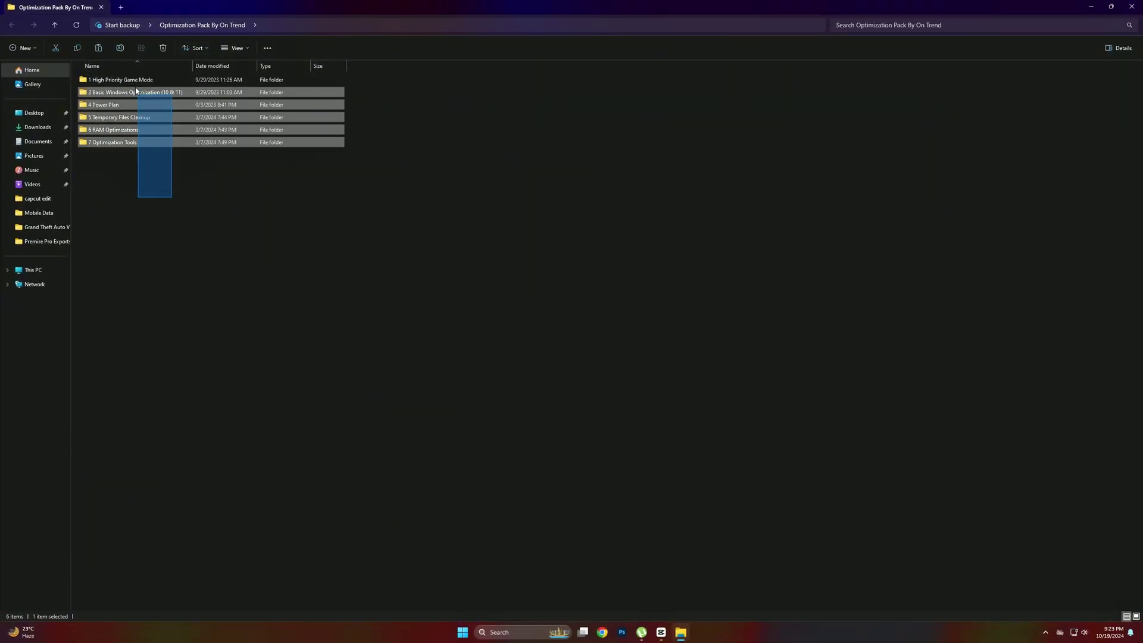
pyautogui.click(153, 153)
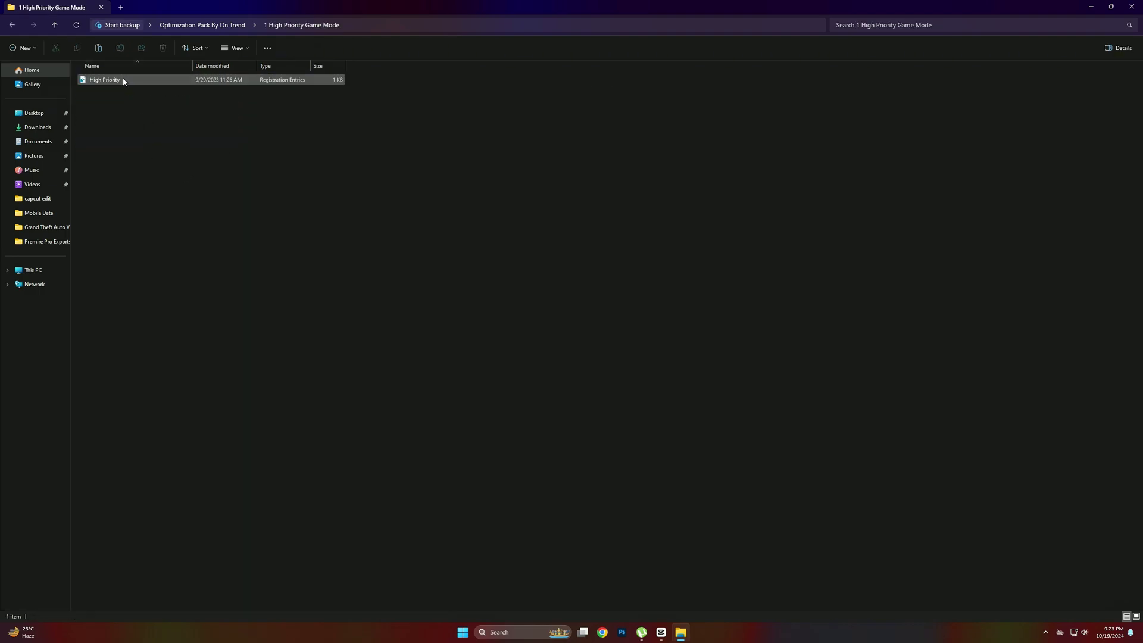
pyautogui.doubleClick(124, 81)
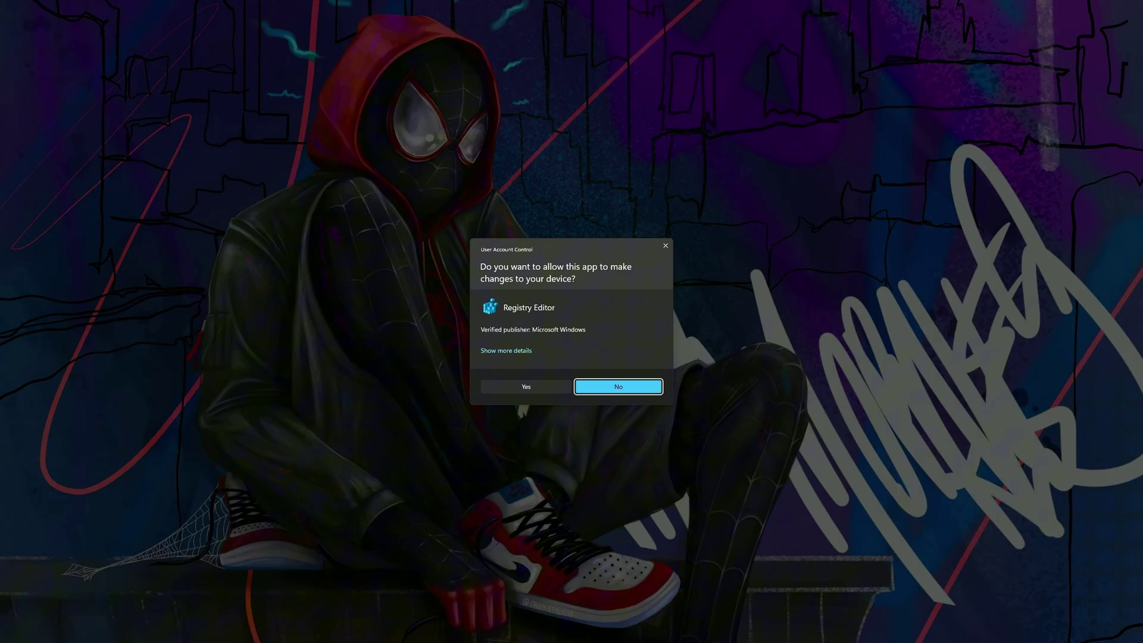
pyautogui.click(619, 387)
pyautogui.click(643, 329)
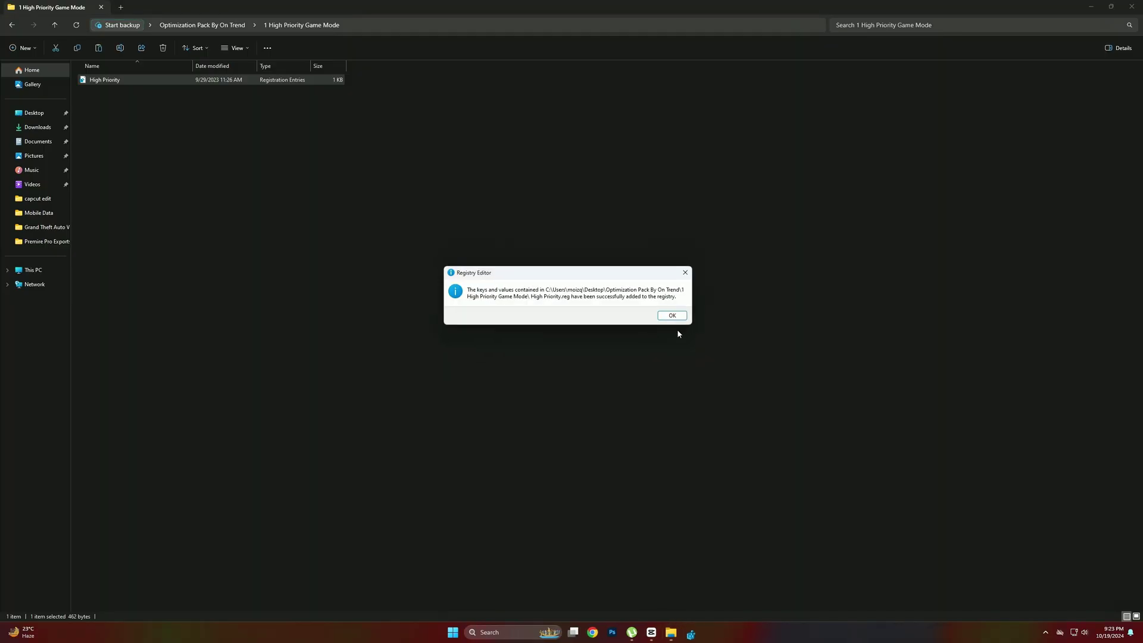
pyautogui.click(677, 332)
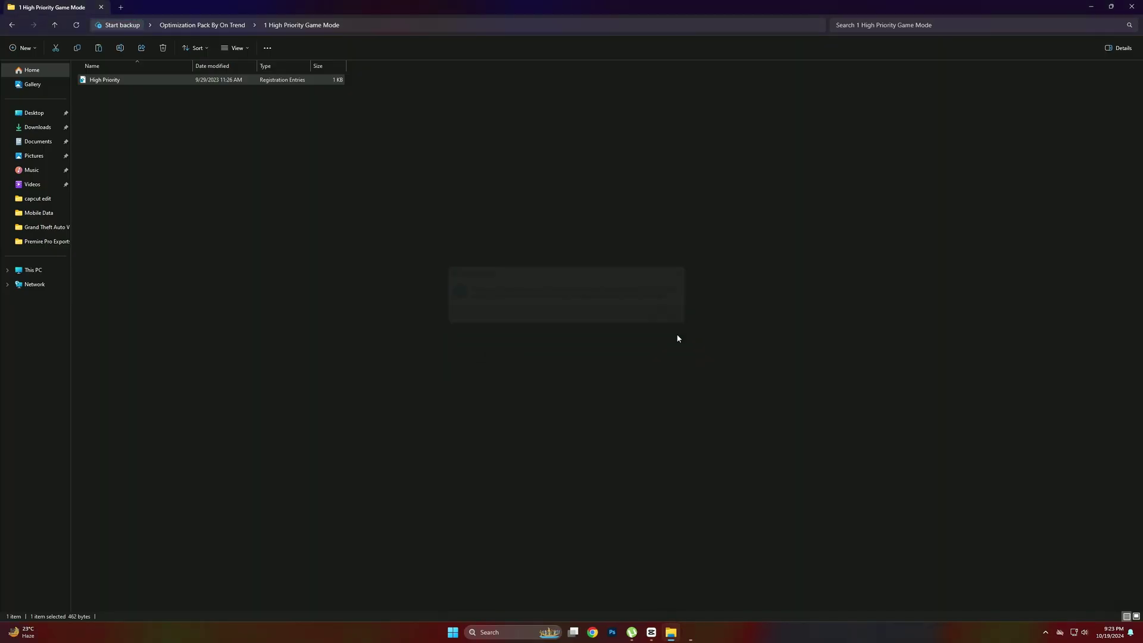
# Step: In 2 Basic Windows Optimization, merge the Disable Background Apps and Disable Power Throttling tweaks
pyautogui.click(10, 25)
pyautogui.doubleClick(111, 93)
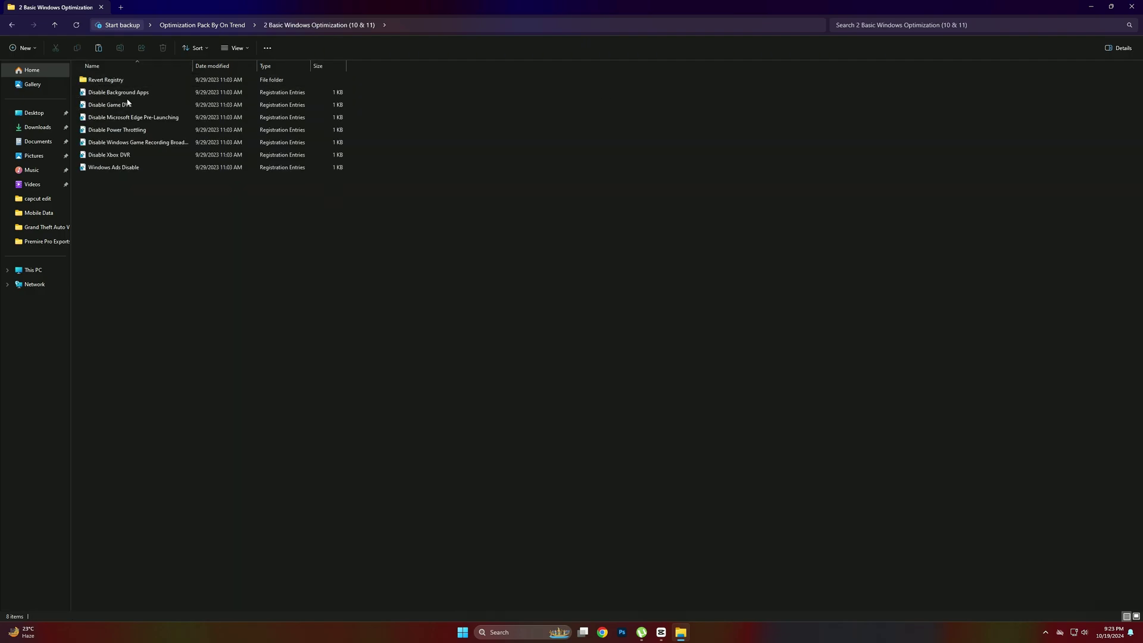
pyautogui.doubleClick(118, 93)
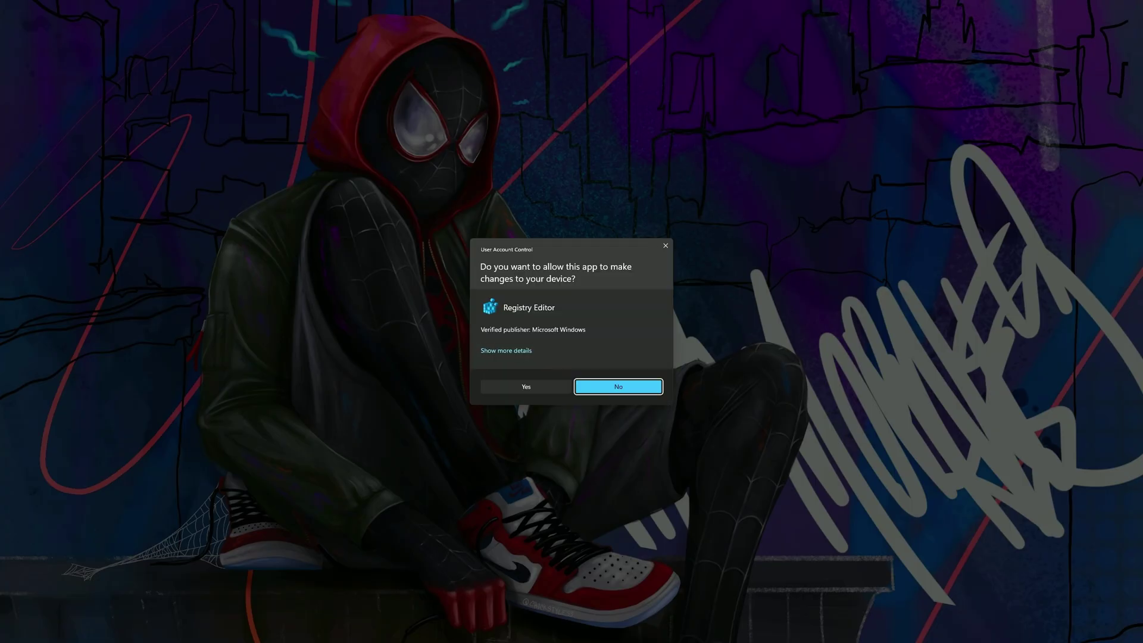
pyautogui.click(615, 383)
pyautogui.click(639, 330)
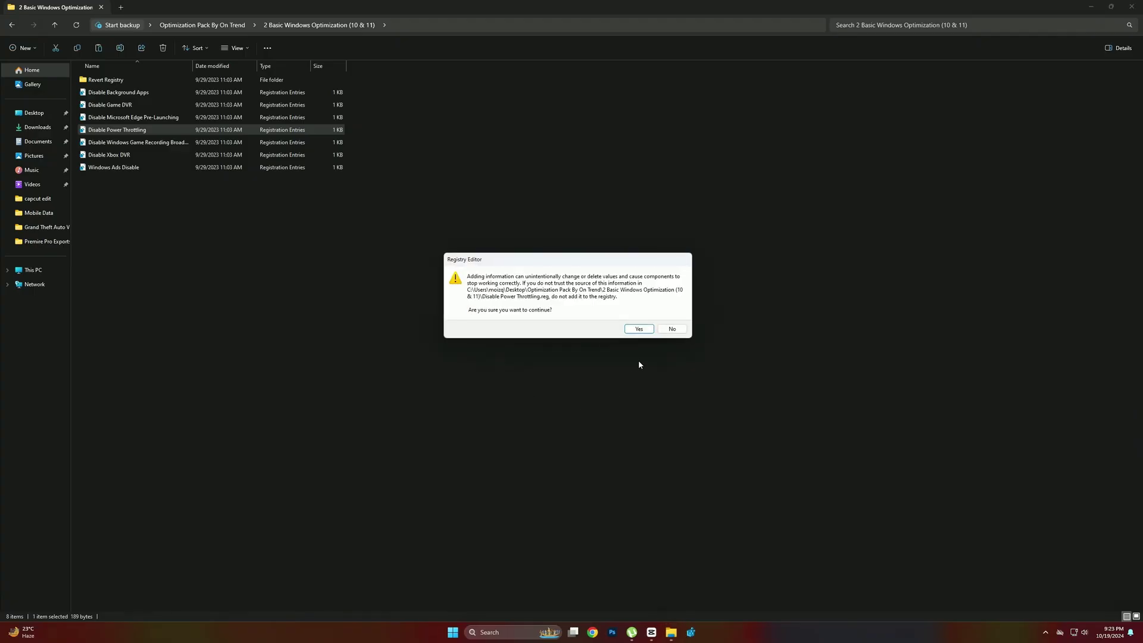
pyautogui.click(640, 329)
pyautogui.click(678, 332)
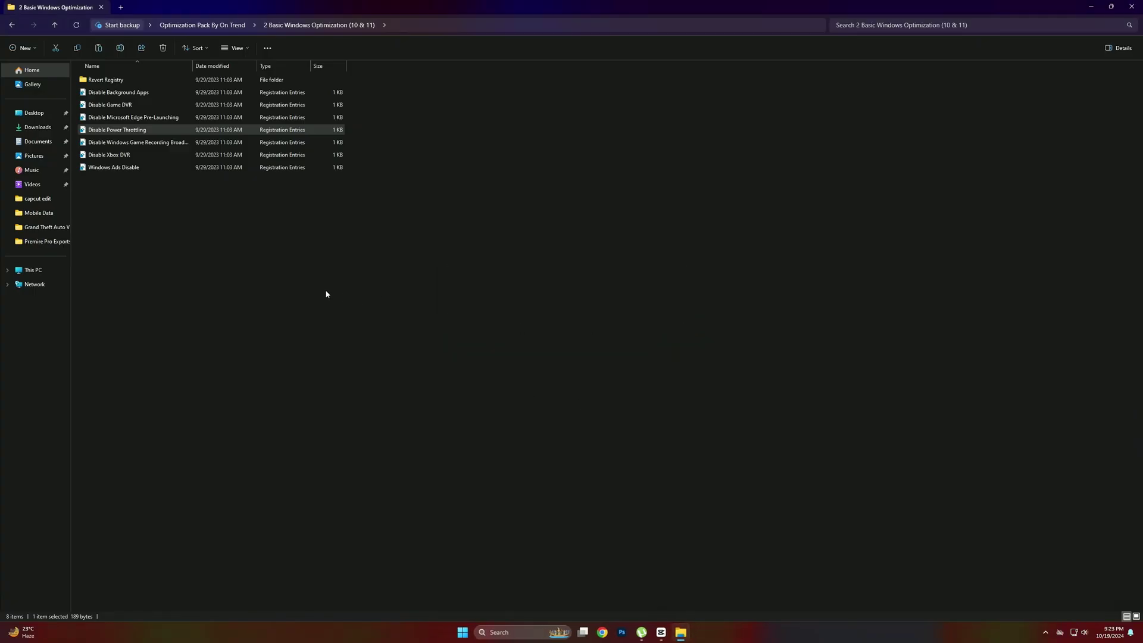
# Step: Merge the game recording broadcasting and Disable Xbox DVR registry tweaks
pyautogui.doubleClick(134, 143)
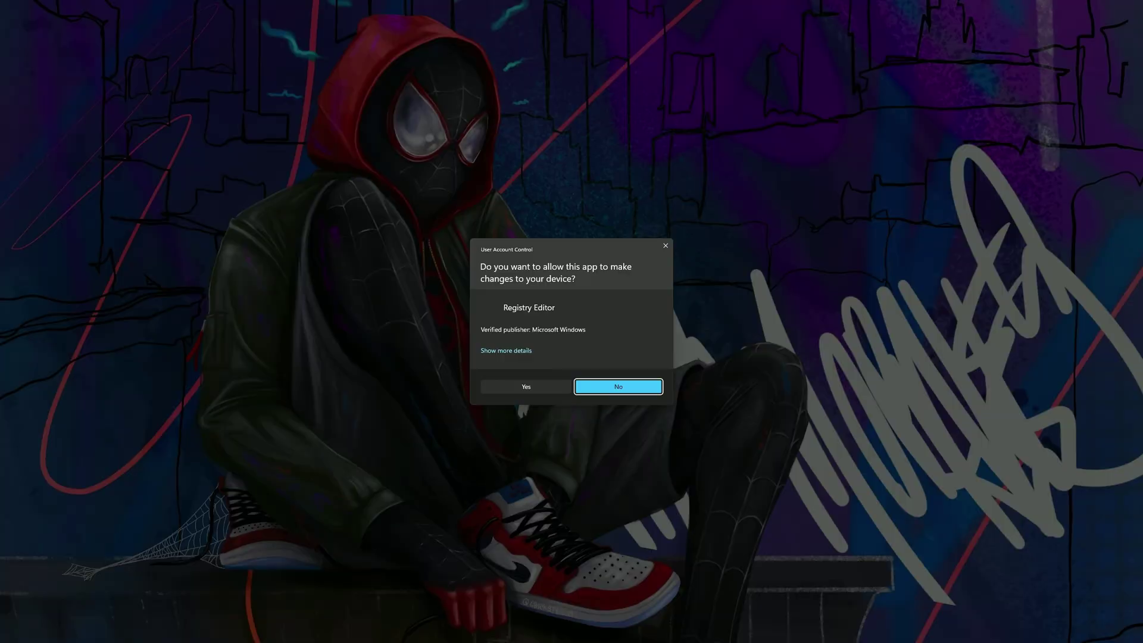
pyautogui.click(526, 386)
pyautogui.click(639, 338)
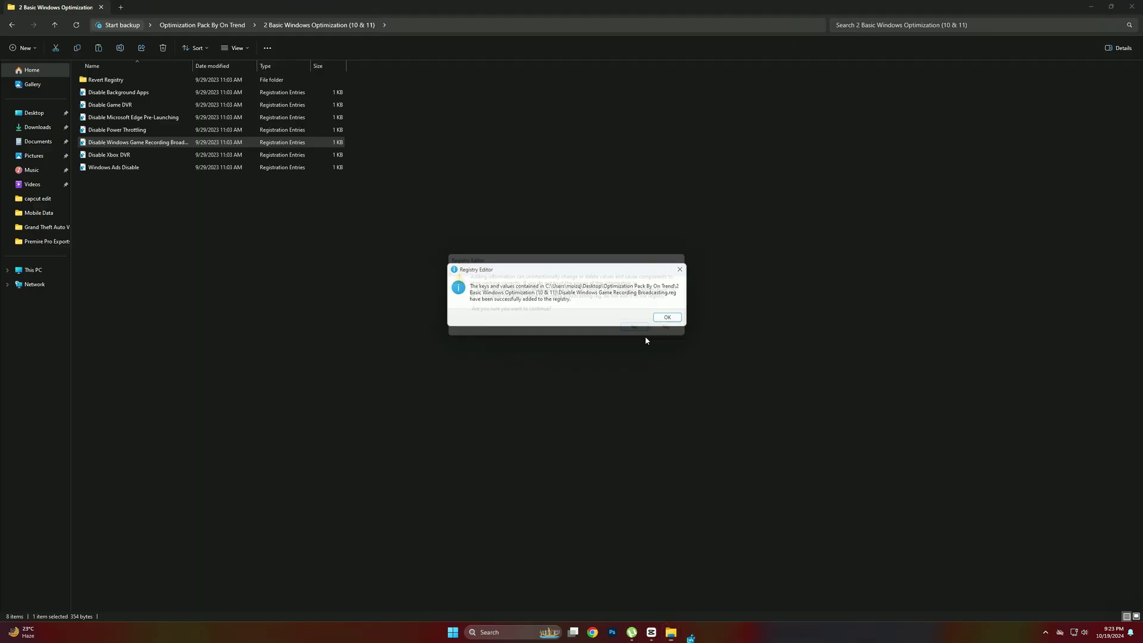
pyautogui.click(672, 319)
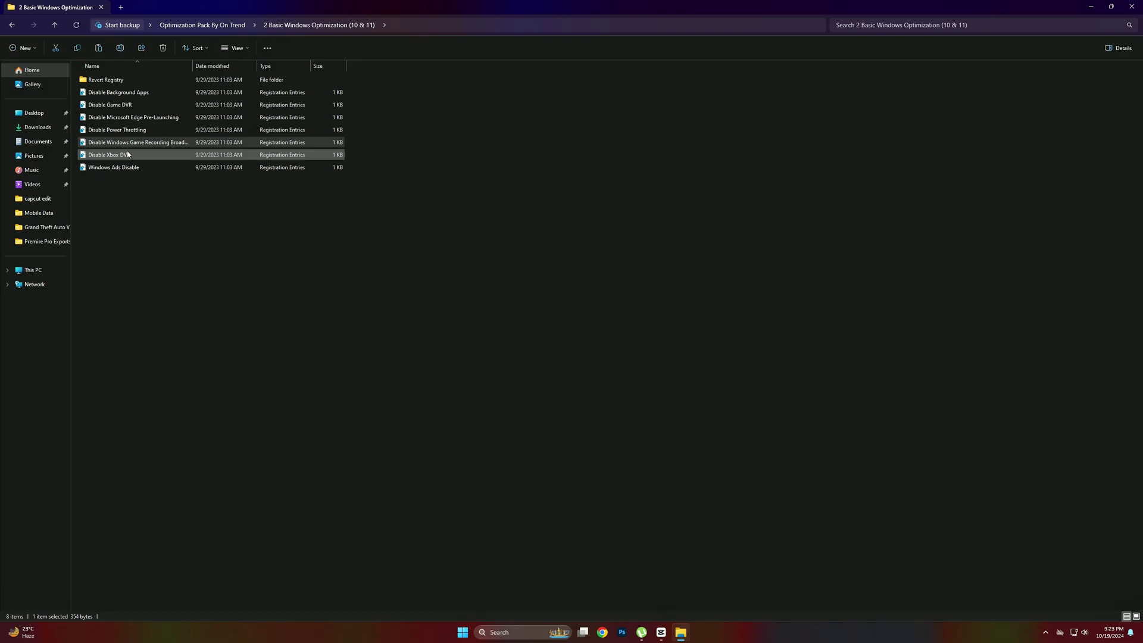
pyautogui.doubleClick(108, 155)
pyautogui.click(526, 387)
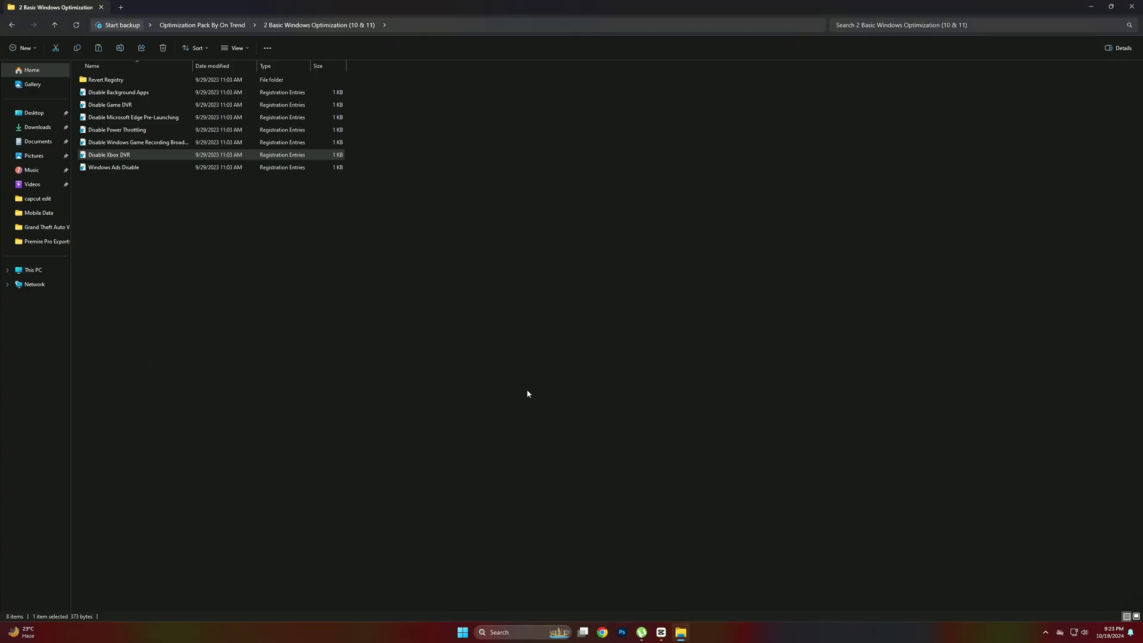
pyautogui.click(638, 329)
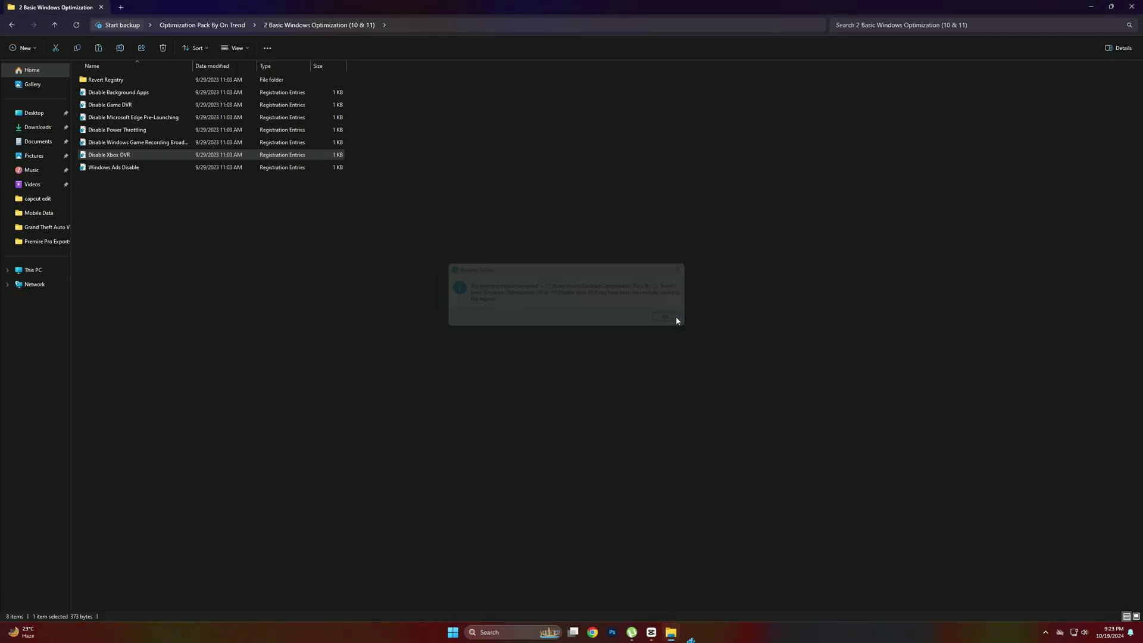
pyautogui.click(676, 317)
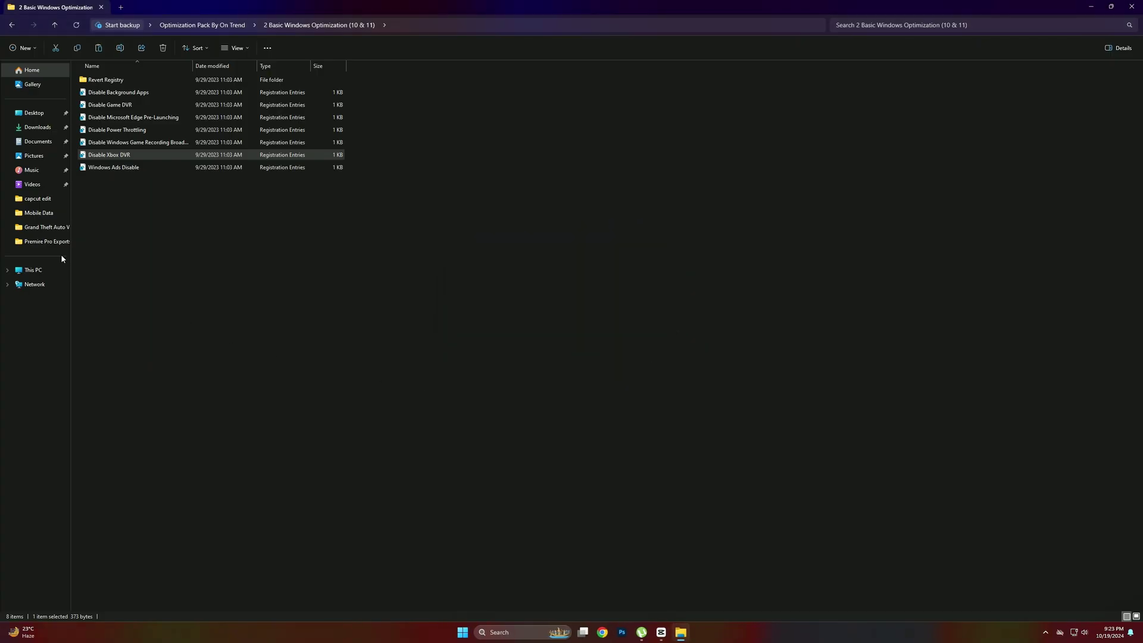
# Step: Merge the Windows Ads Disable registry tweak and dismiss its success message
pyautogui.doubleClick(114, 167)
pyautogui.click(592, 389)
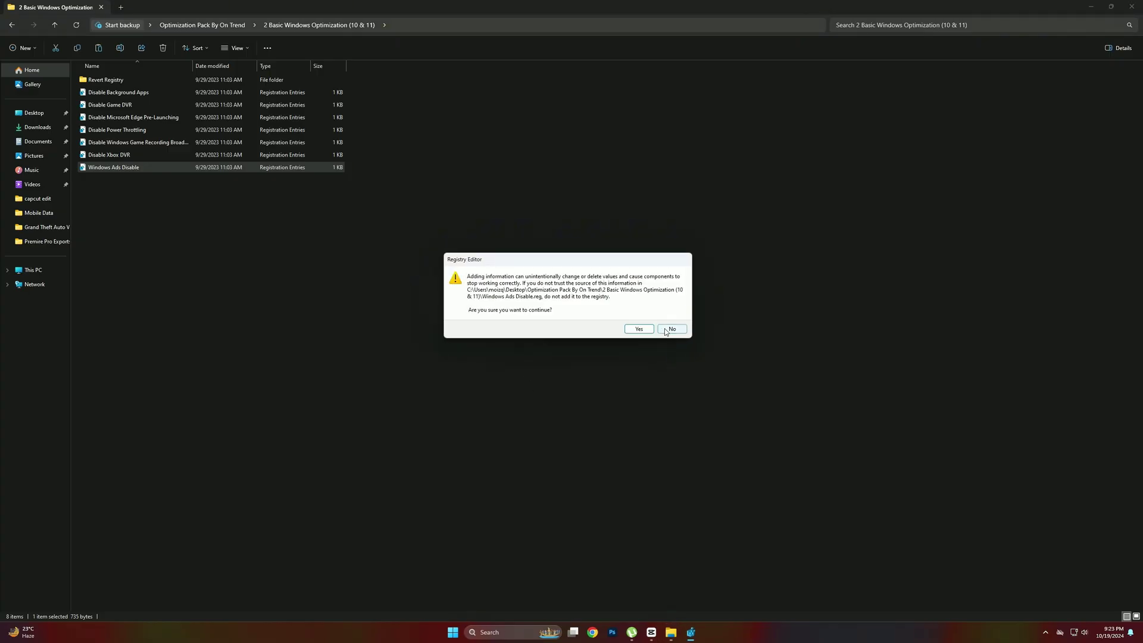
pyautogui.click(638, 329)
pyautogui.click(677, 318)
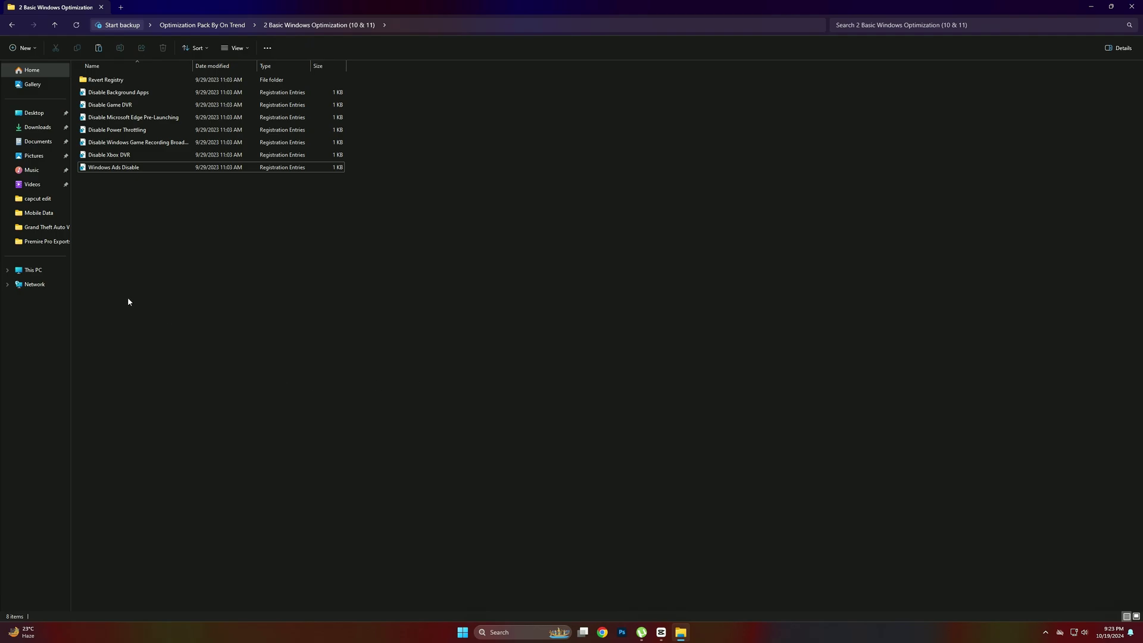
# Step: Run the Power Plans shortcut from 4 Power Plan, activating High performance, then close Power Options
pyautogui.click(12, 25)
pyautogui.doubleClick(100, 106)
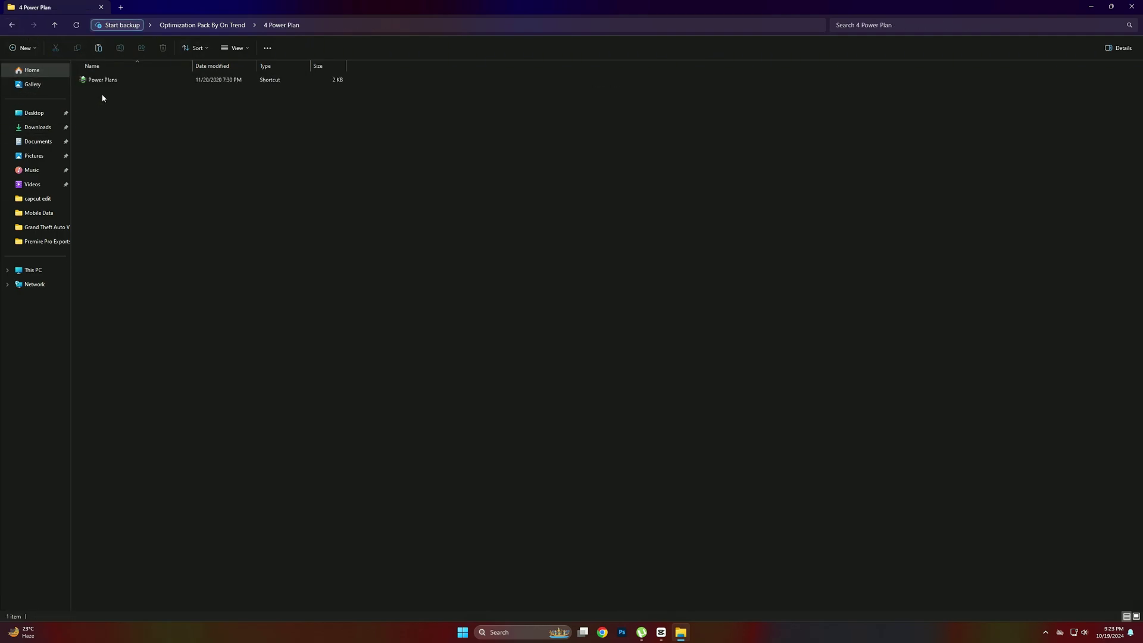
pyautogui.doubleClick(96, 81)
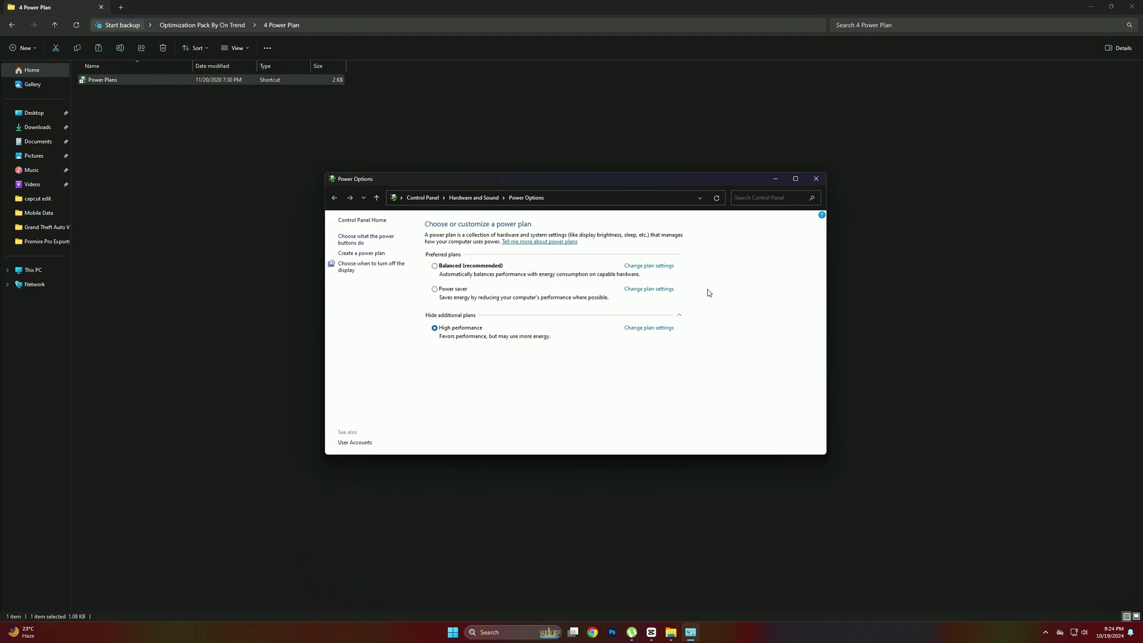
pyautogui.click(815, 179)
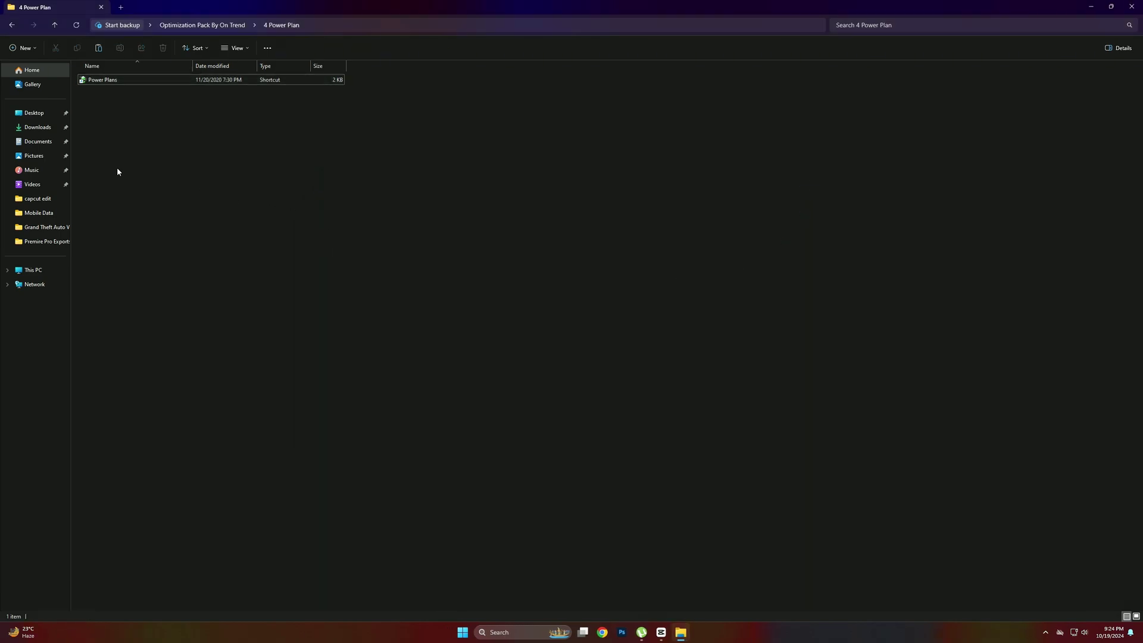
# Step: Run the Delete Update Cache script, close its console and return to the pack folder
pyautogui.click(10, 25)
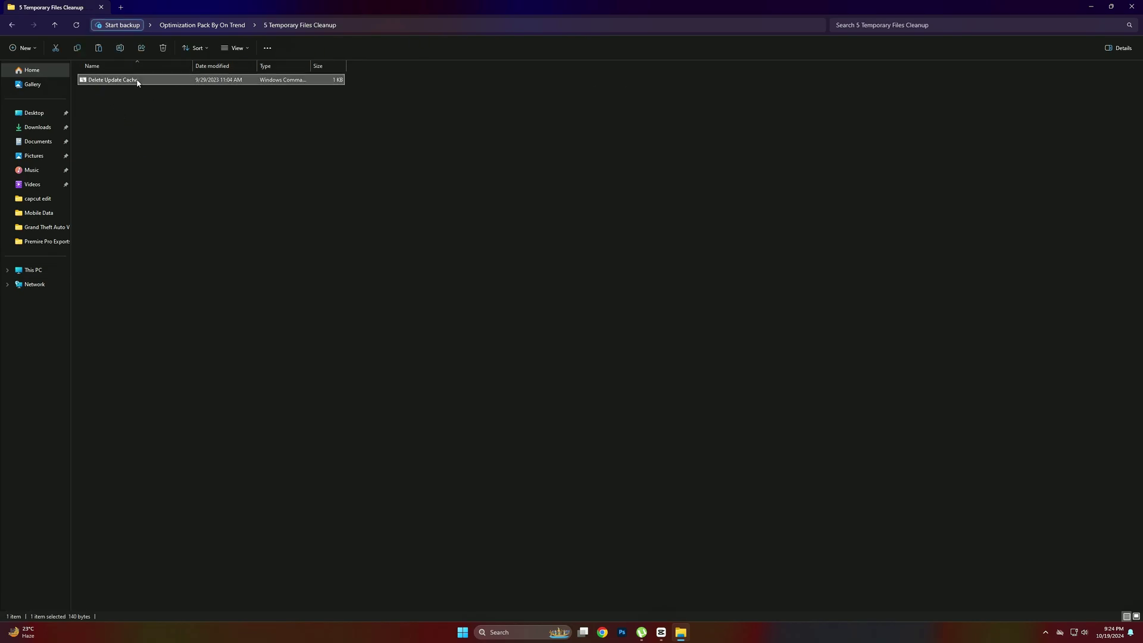
pyautogui.doubleClick(138, 82)
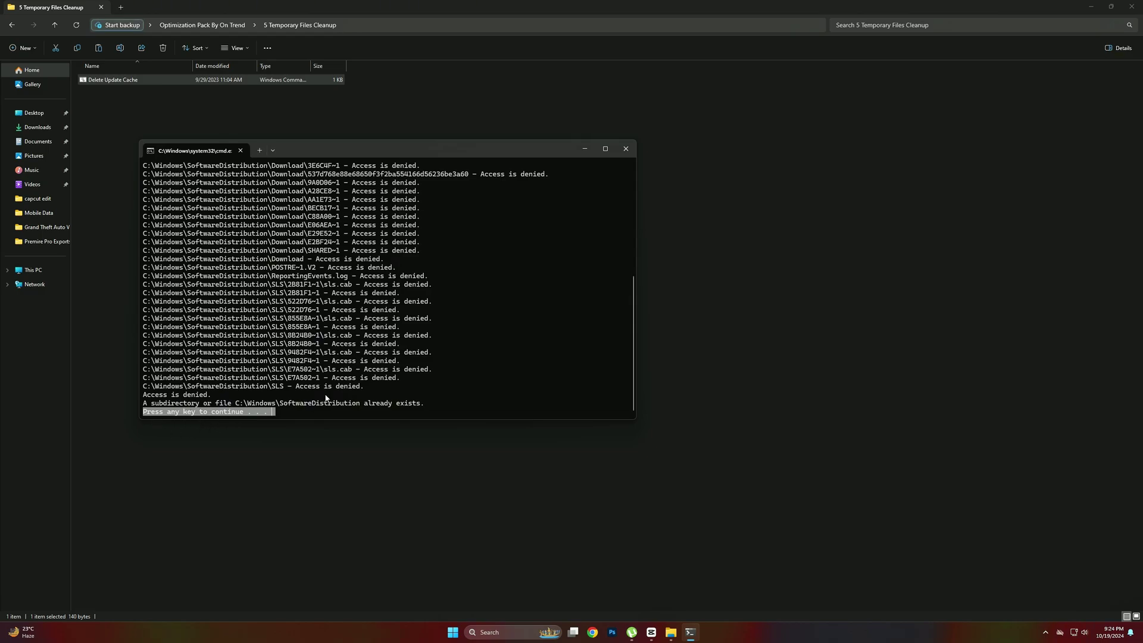
pyautogui.click(633, 150)
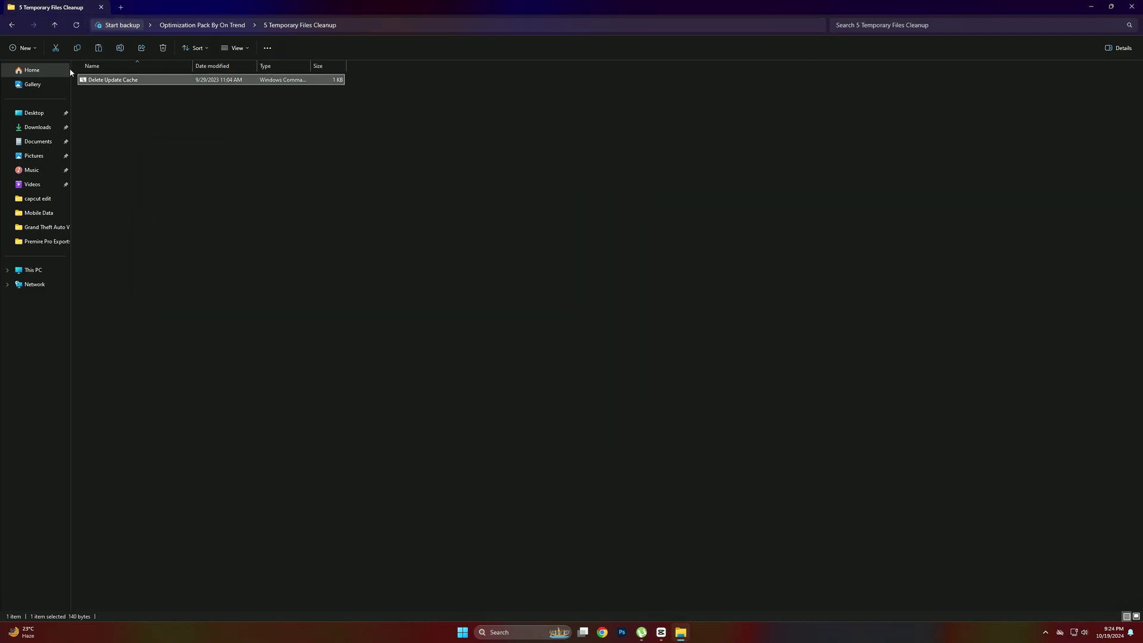
pyautogui.click(11, 25)
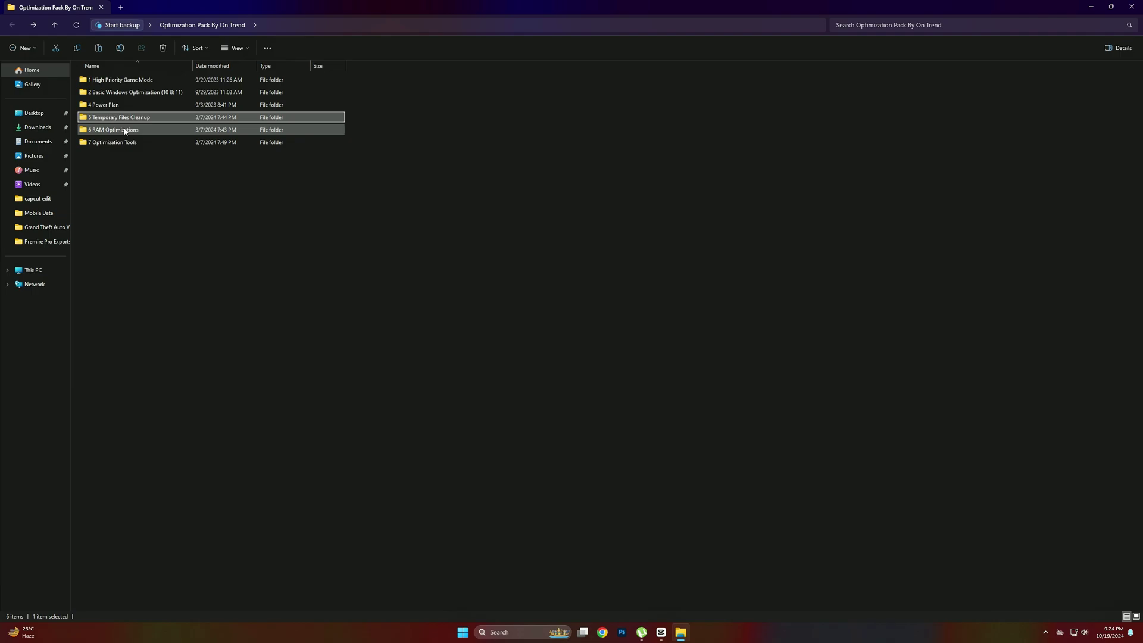
# Step: Merge the 16GB Ram tweak from 6 RAM Optimizations and return to the pack folder
pyautogui.doubleClick(125, 131)
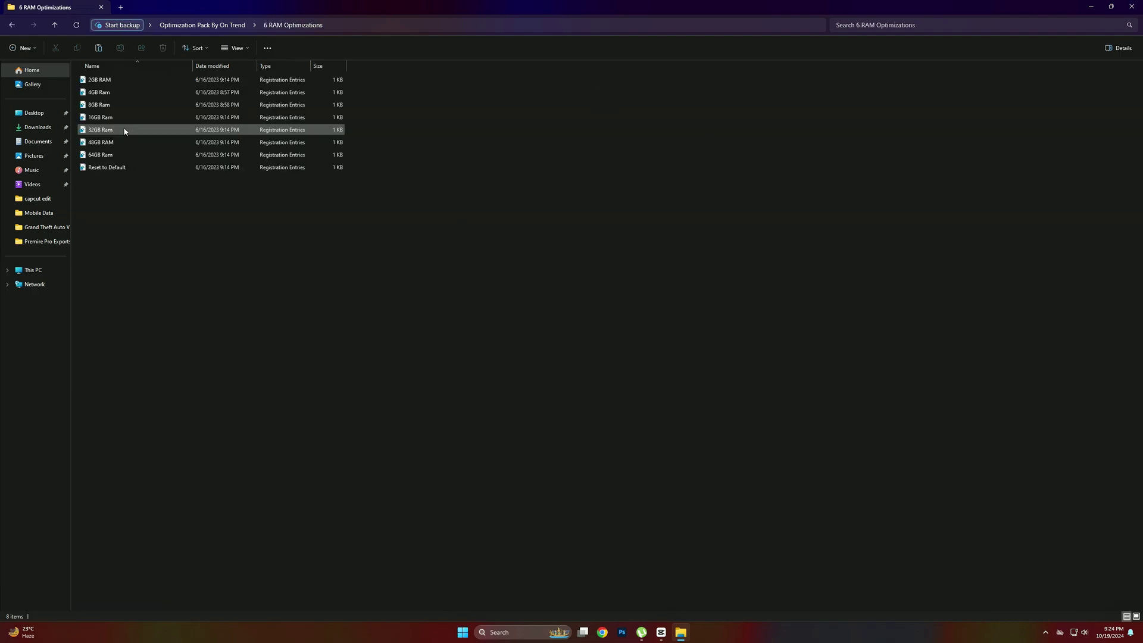
pyautogui.doubleClick(91, 116)
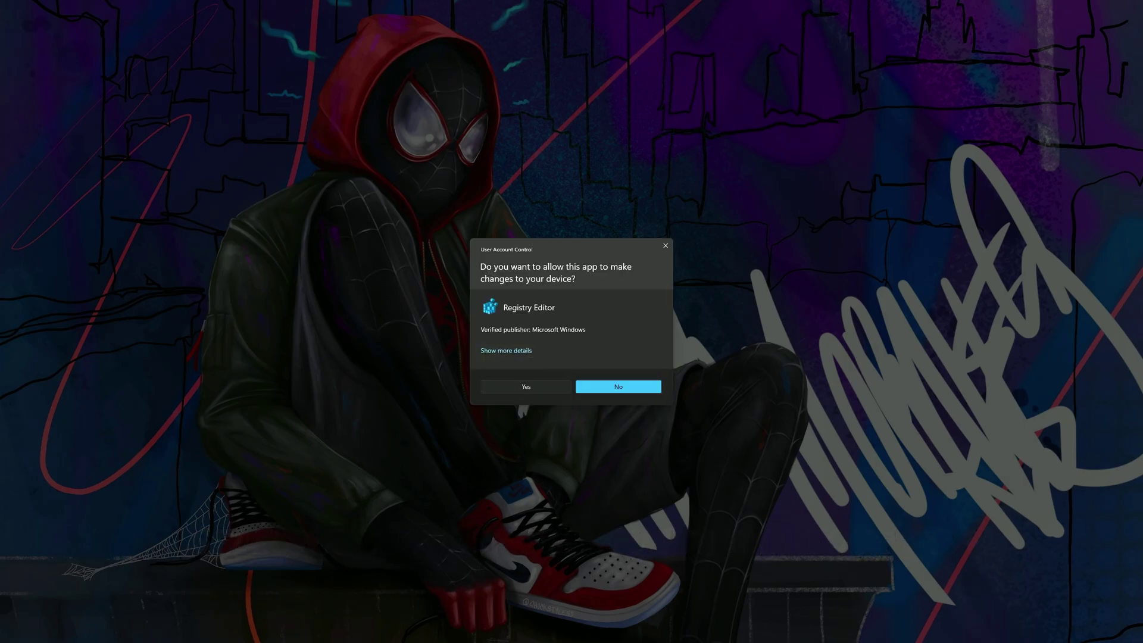
pyautogui.click(526, 386)
pyautogui.click(633, 332)
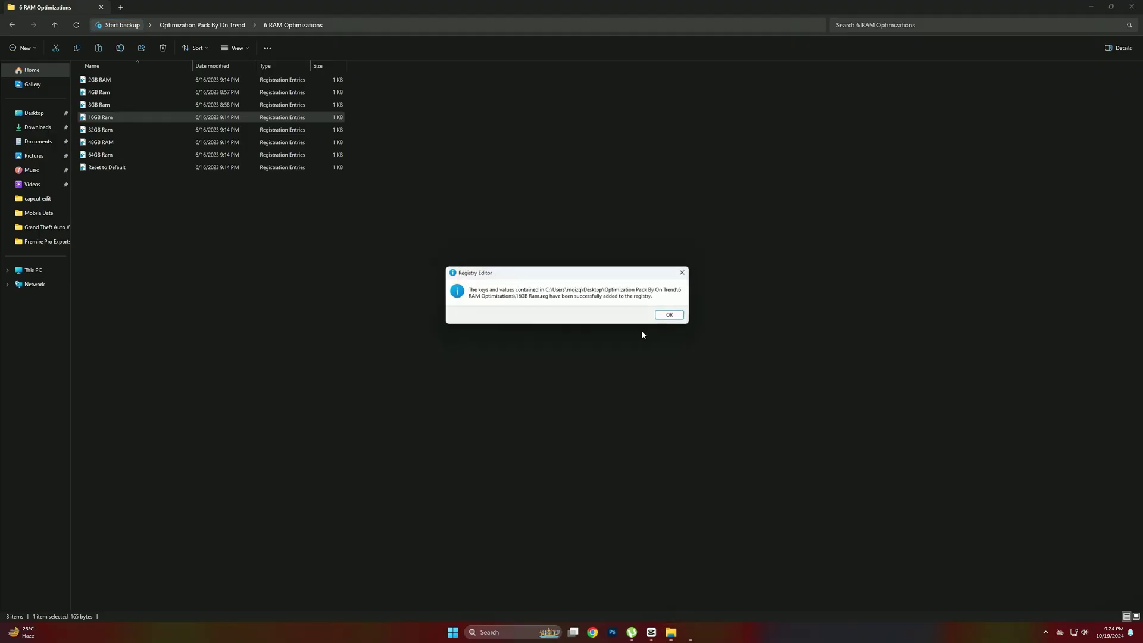
pyautogui.click(672, 315)
pyautogui.click(393, 250)
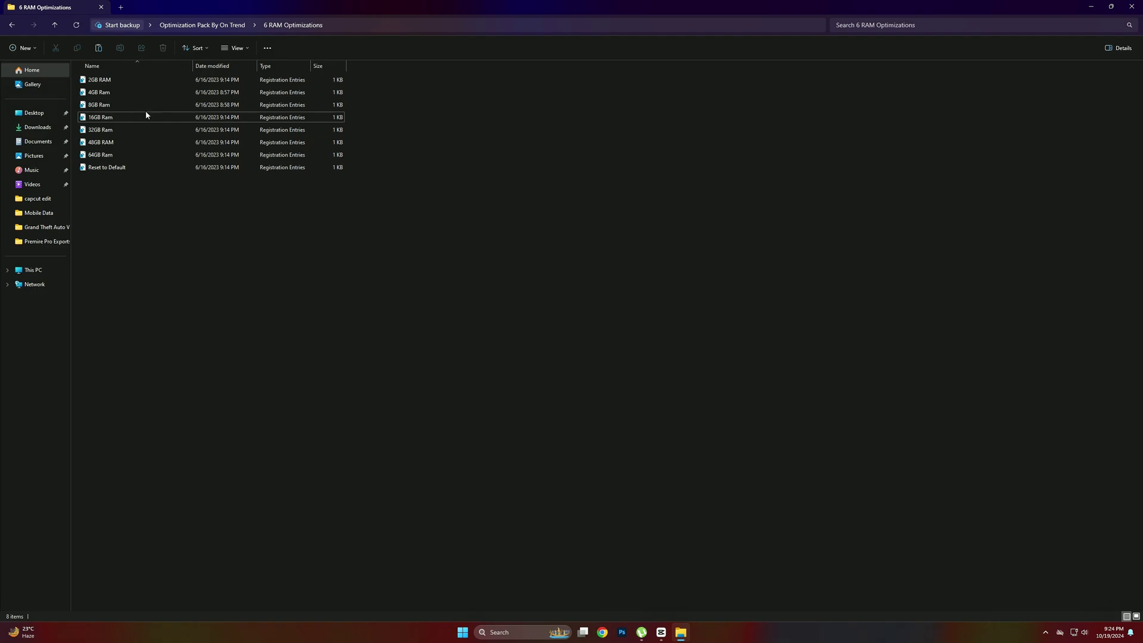
pyautogui.click(11, 25)
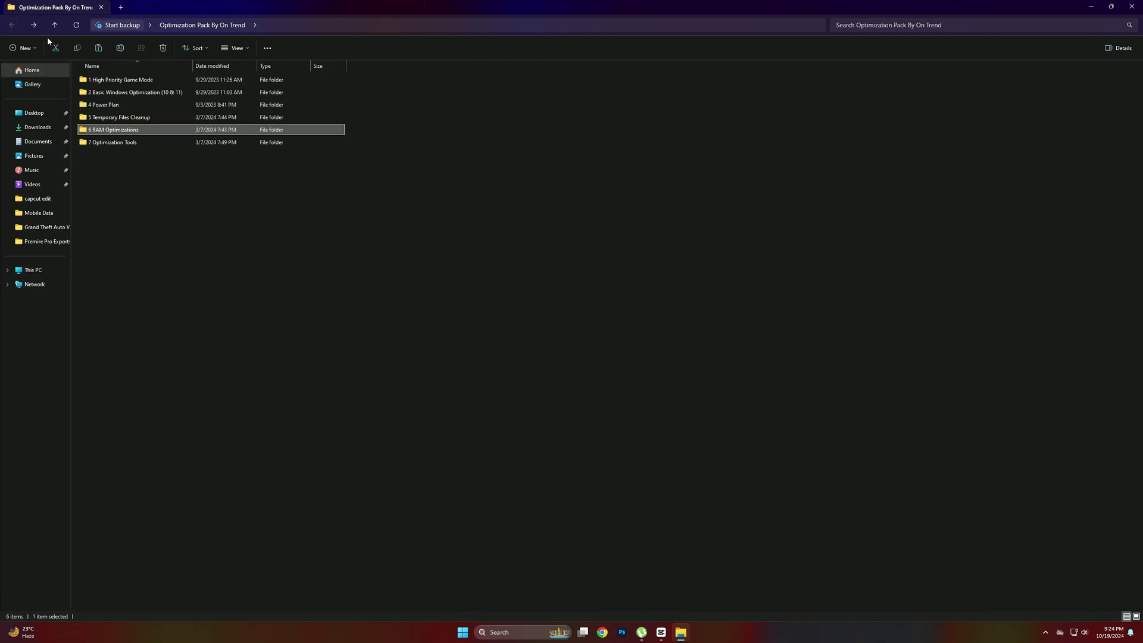
# Step: Install Mem Reduct from the 7 Optimization Tools folder, accepting the license and launching it at finish
pyautogui.doubleClick(110, 142)
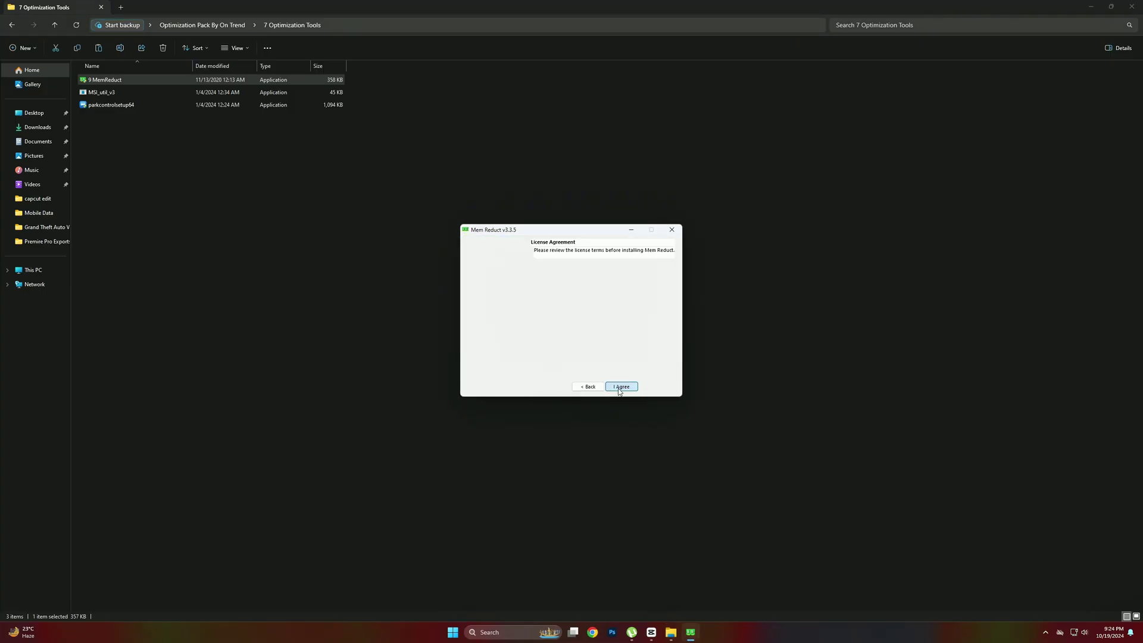
pyautogui.click(621, 386)
pyautogui.click(629, 390)
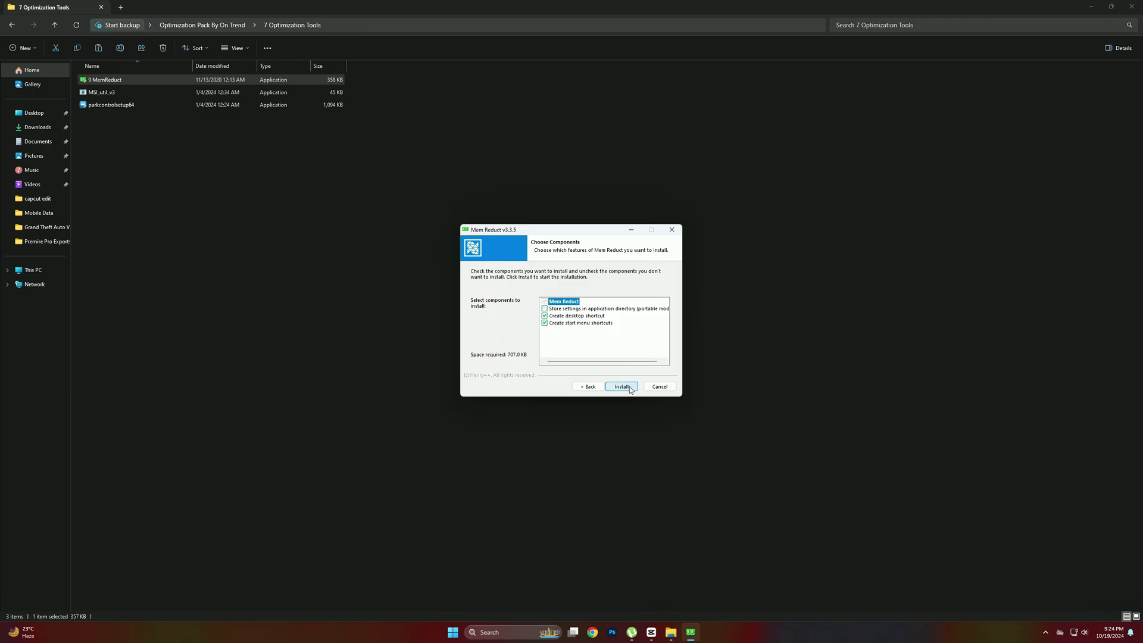
pyautogui.click(623, 386)
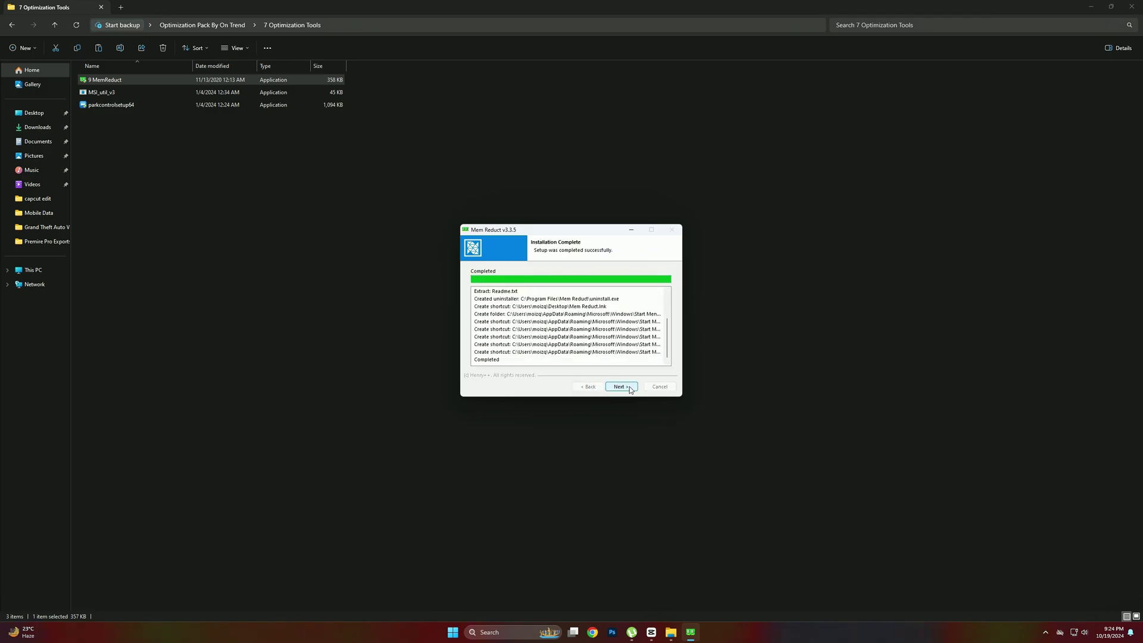
pyautogui.click(630, 390)
pyautogui.click(622, 387)
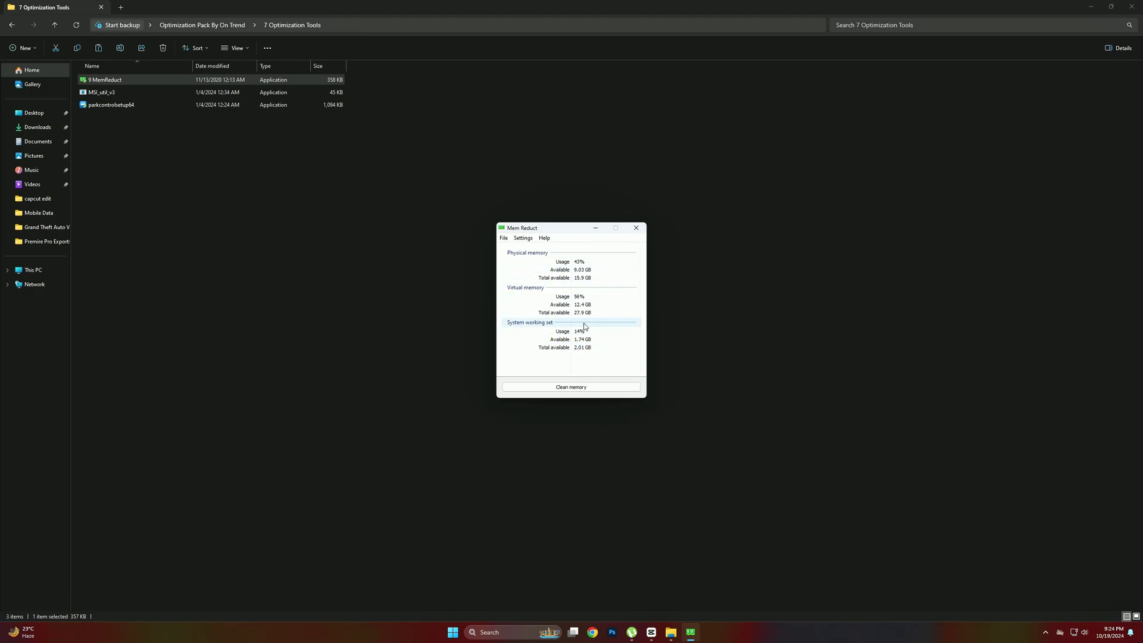
# Step: Clean memory in Mem Reduct, bringing physical usage down to 26%, then close it
pyautogui.click(571, 386)
pyautogui.click(601, 327)
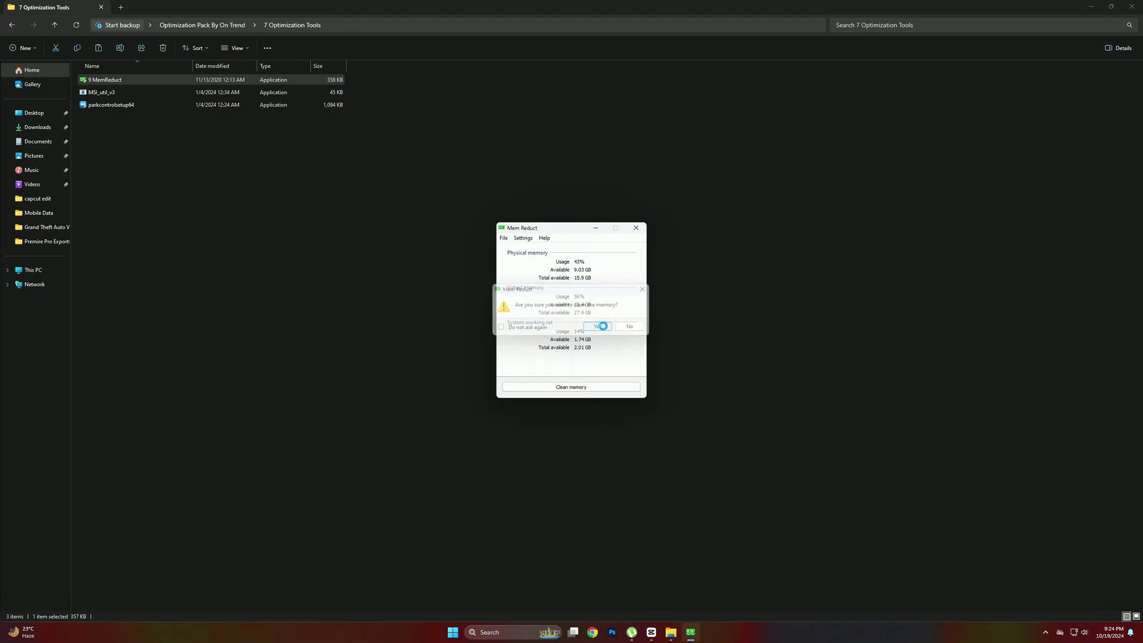
pyautogui.click(637, 227)
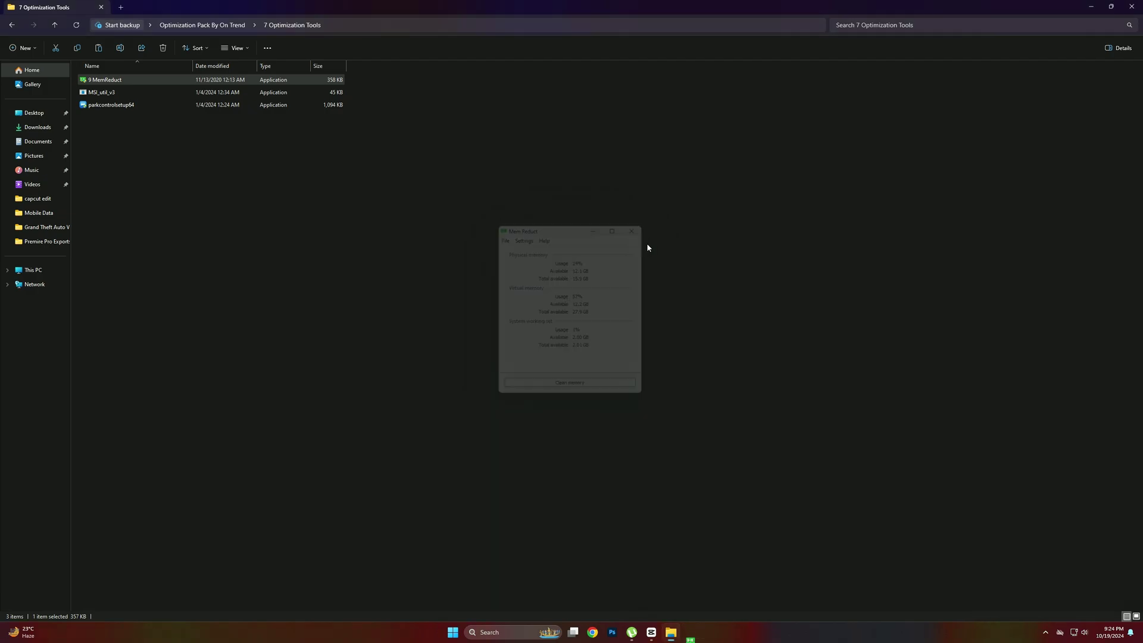
# Step: Run MSI_util_v3 as administrator and position its window
pyautogui.rightClick(136, 93)
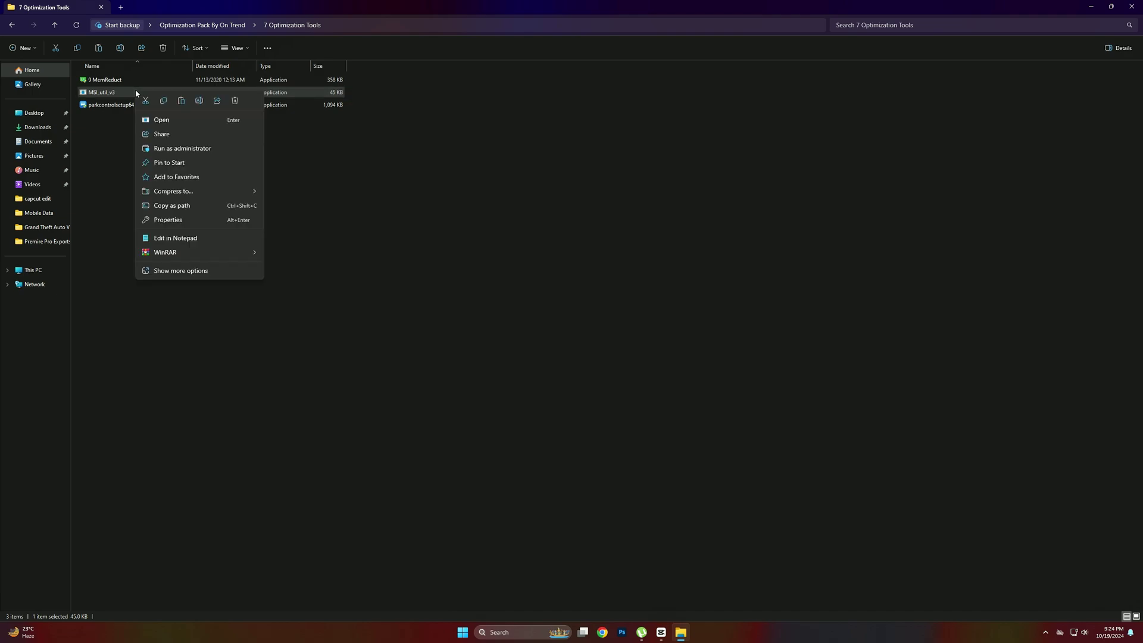
pyautogui.click(181, 149)
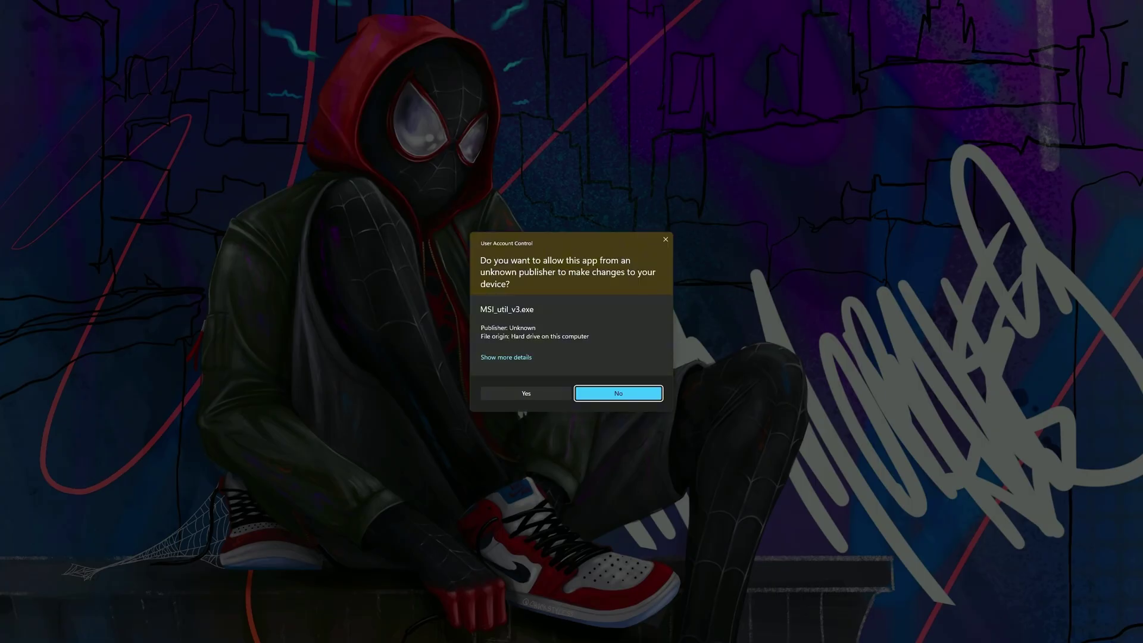
pyautogui.click(526, 393)
pyautogui.moveTo(315, 79)
pyautogui.mouseDown()
pyautogui.moveTo(353, 109)
pyautogui.moveTo(543, 140)
pyautogui.mouseUp()
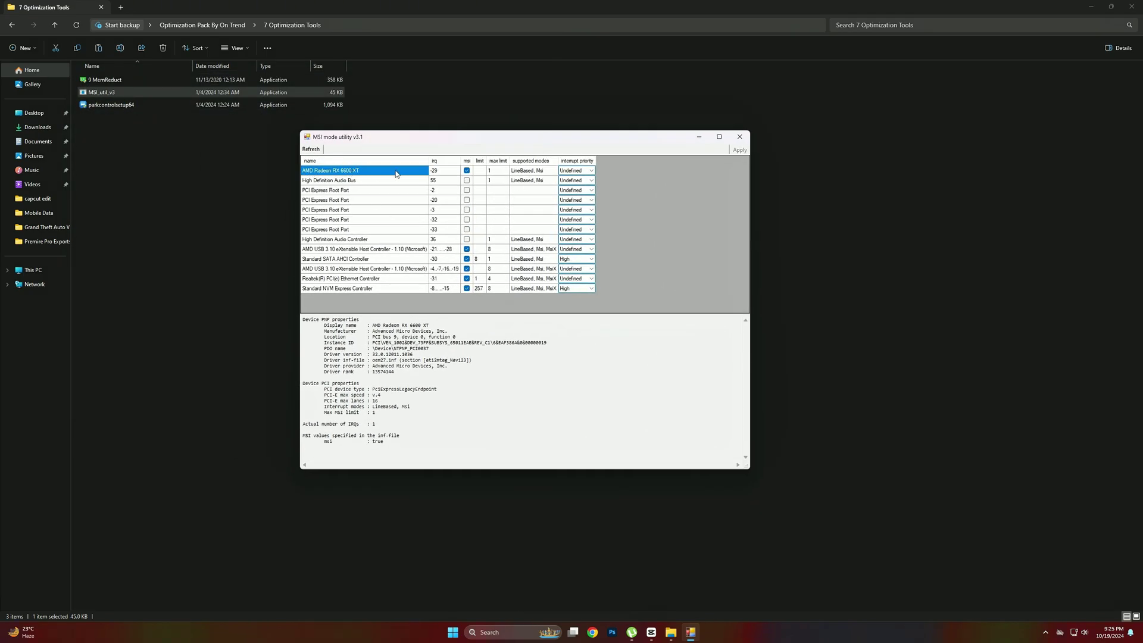
# Step: Set the AMD Radeon RX 6600 XT's interrupt priority to High and close the utility
pyautogui.click(578, 169)
pyautogui.click(586, 171)
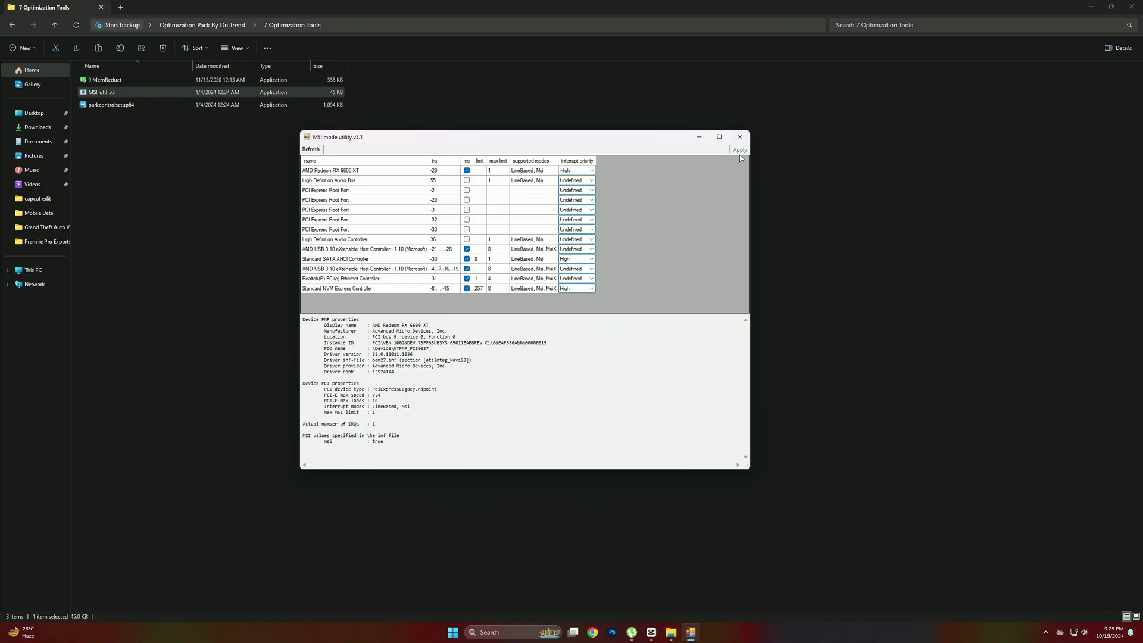
pyautogui.click(740, 136)
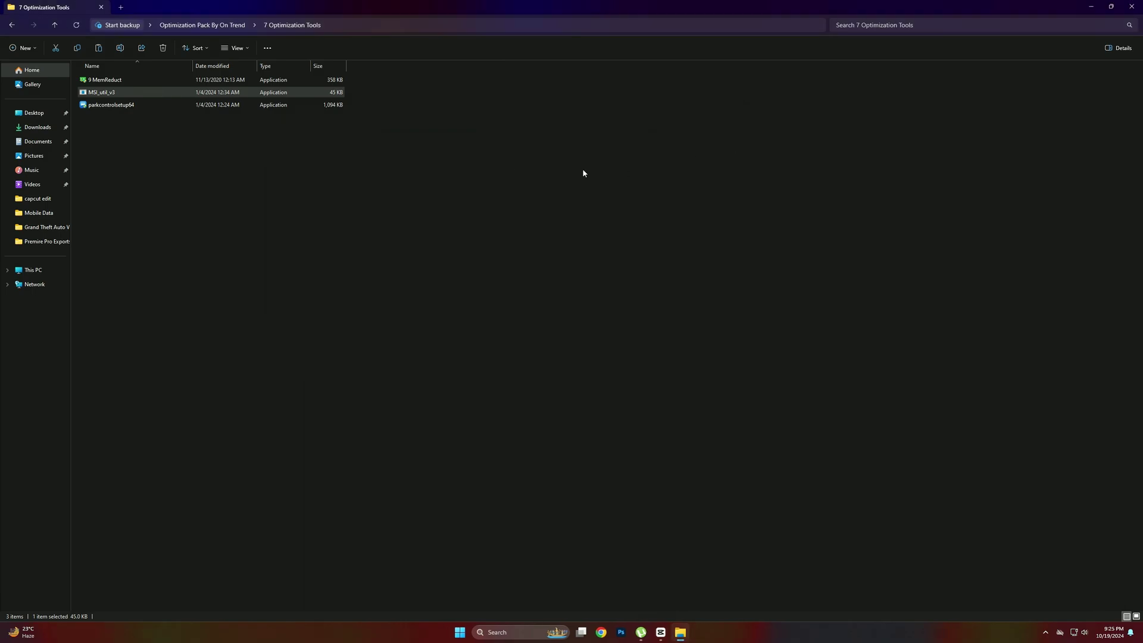
# Step: Install ParkControl via parkcontrolsetup64, accepting language and license, launching it at finish
pyautogui.doubleClick(111, 104)
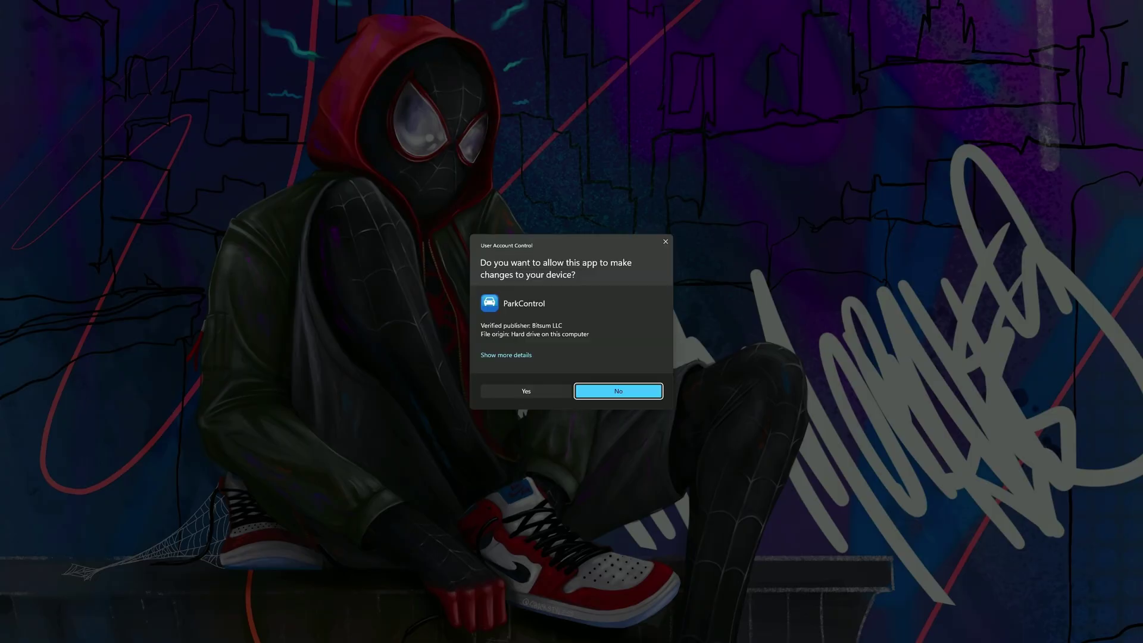
pyautogui.click(543, 392)
pyautogui.click(573, 333)
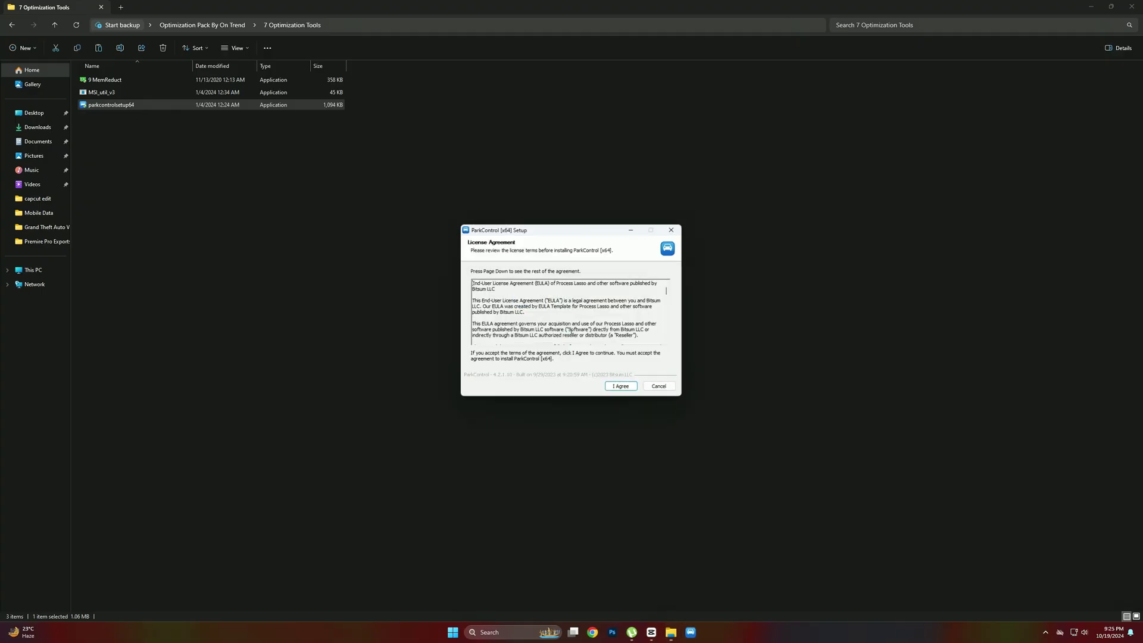
pyautogui.click(624, 387)
pyautogui.click(623, 387)
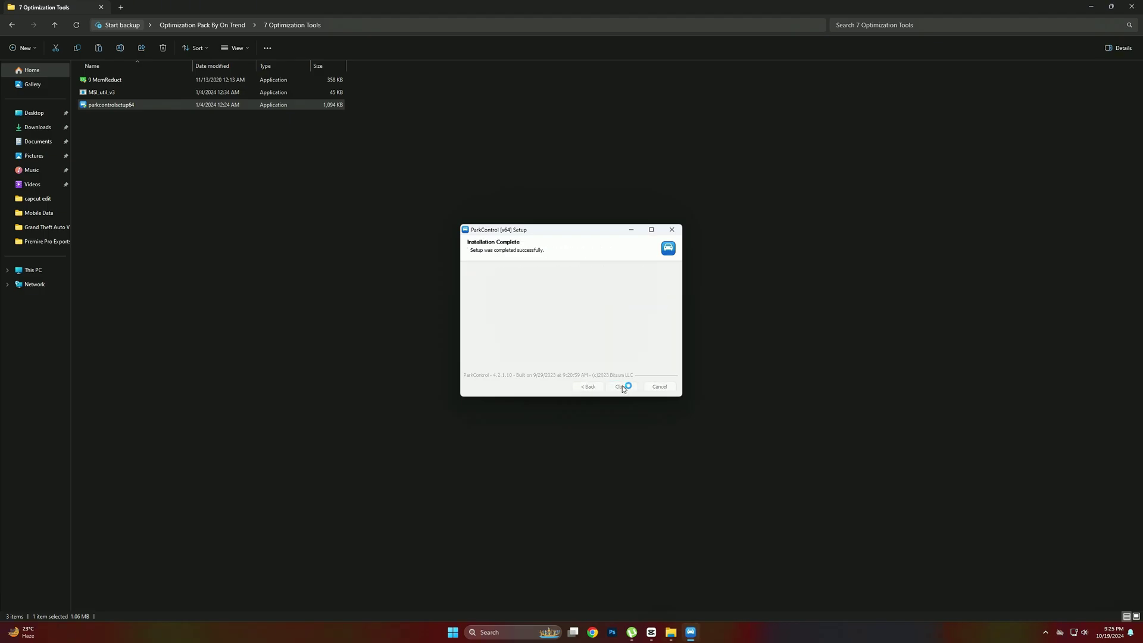
pyautogui.click(624, 387)
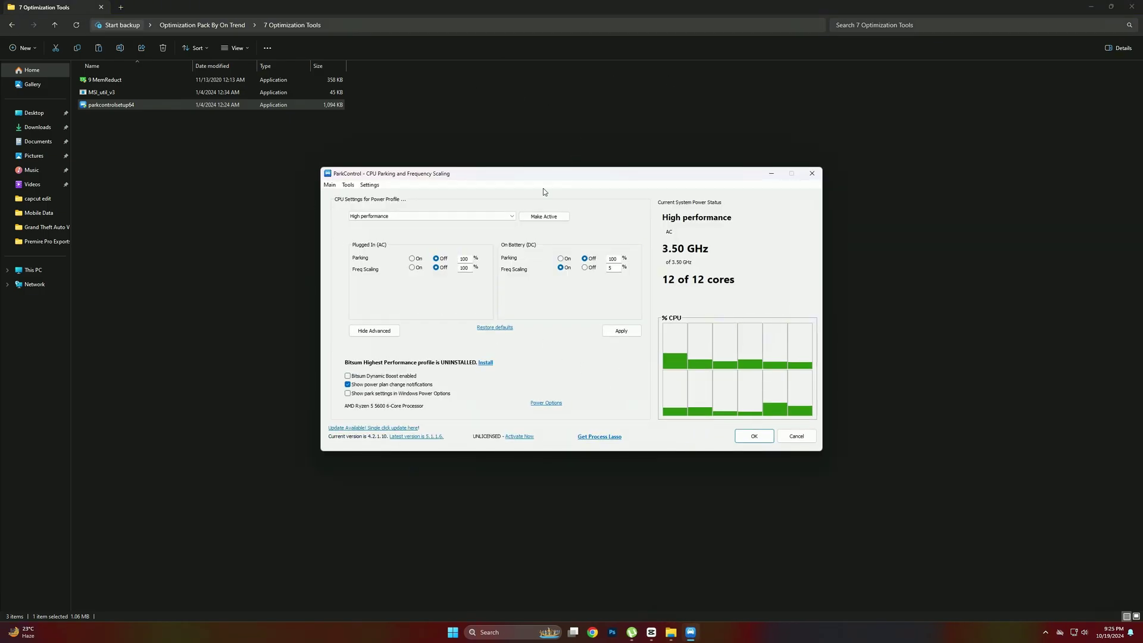
# Step: Keep High performance as ParkControl's profile with parking off and save with OK
pyautogui.click(438, 215)
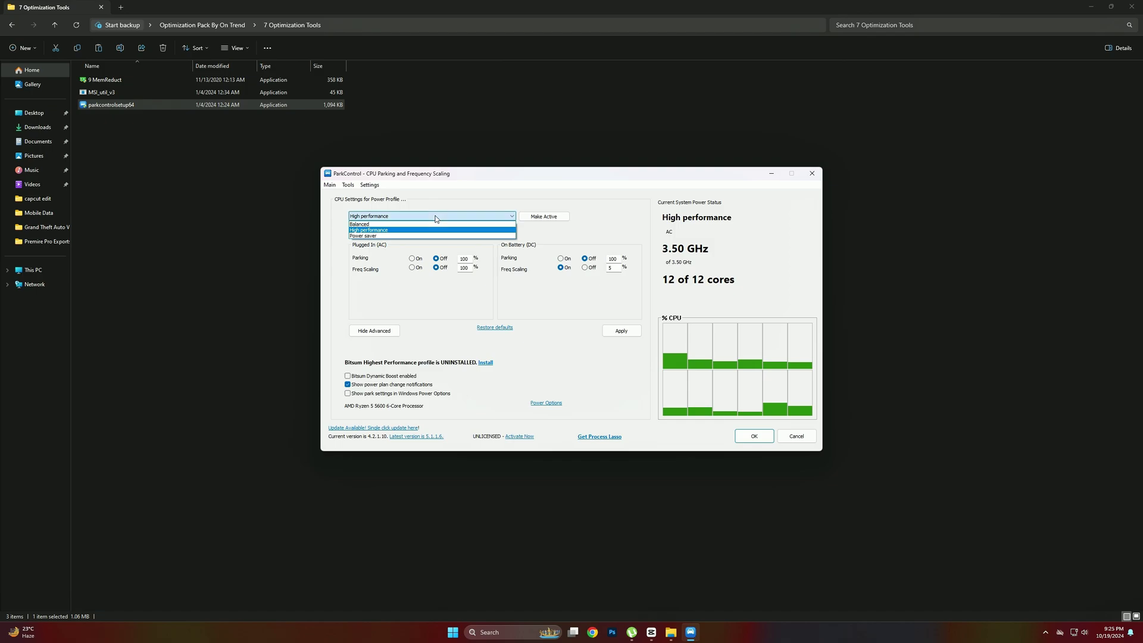
pyautogui.click(379, 230)
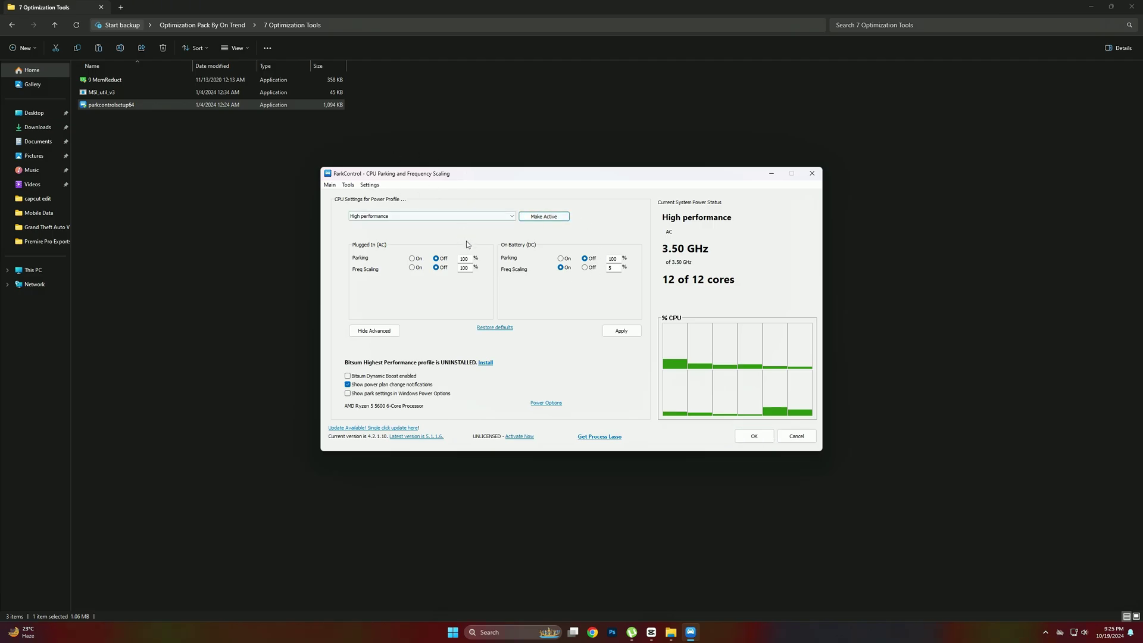
pyautogui.click(753, 437)
pyautogui.click(174, 245)
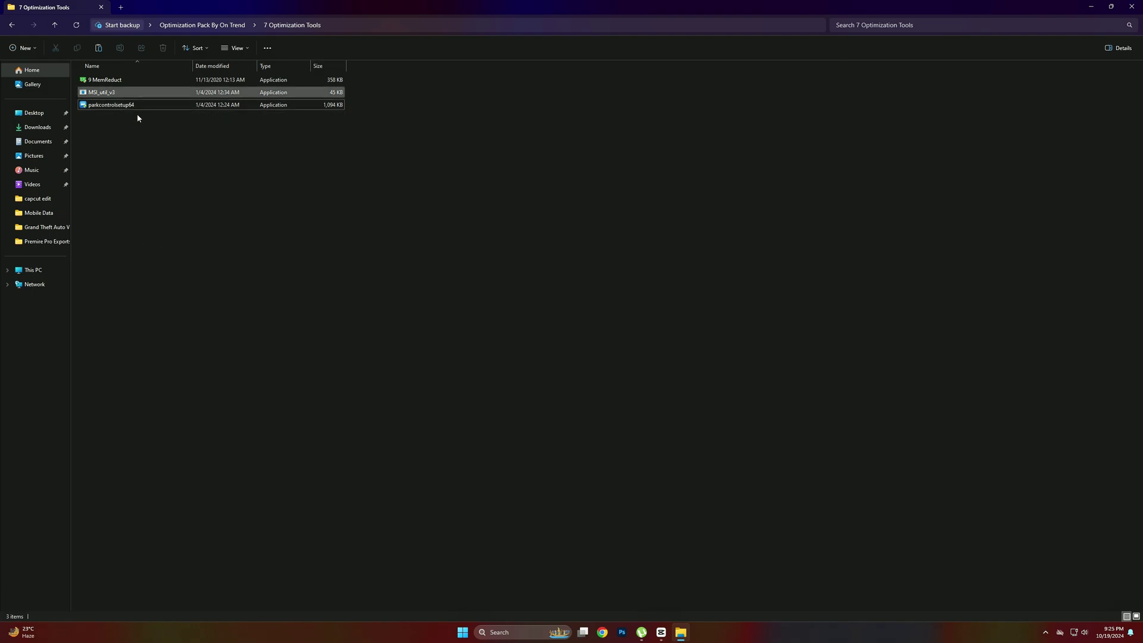
# Step: Return to the optimization pack's main folder, select all six folders, then clear the selection
pyautogui.click(11, 25)
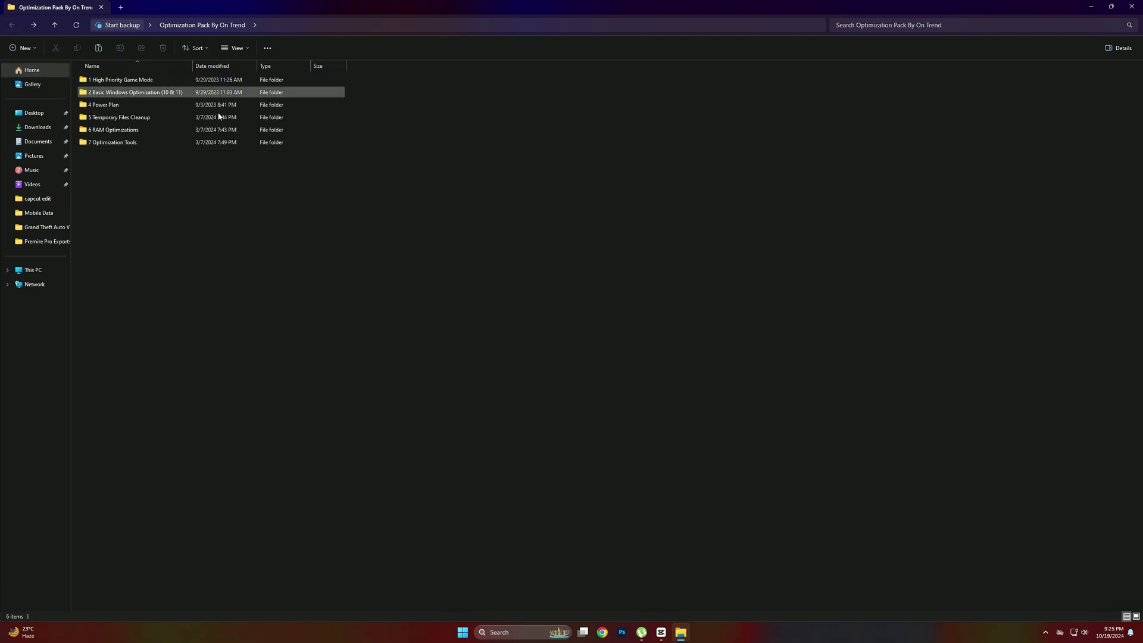
pyautogui.hotkey('ctrl', 'a')
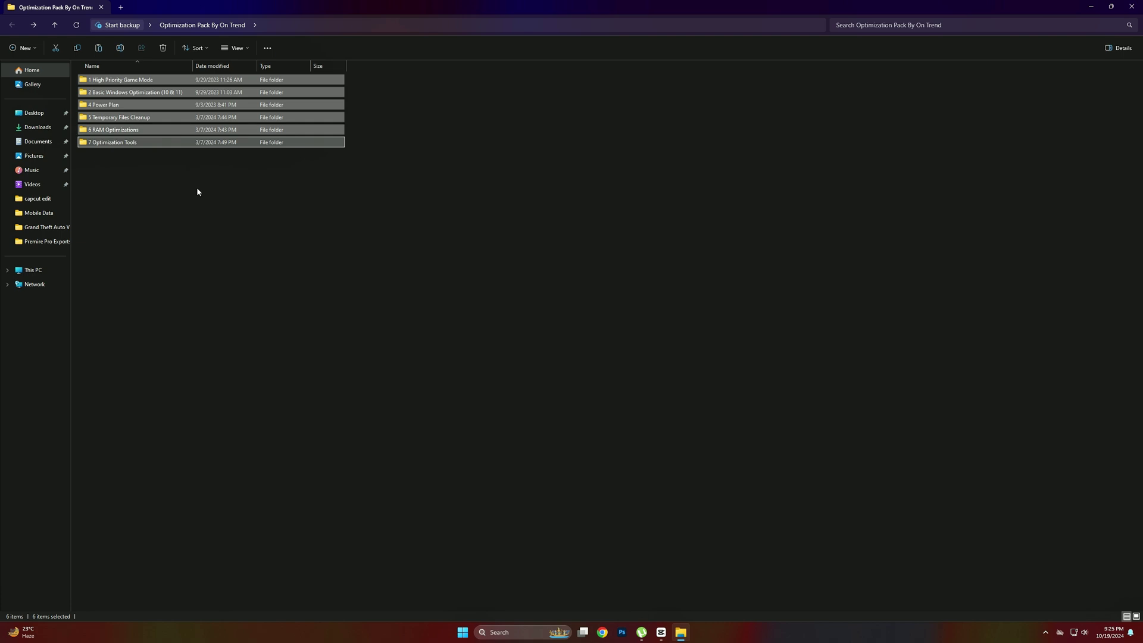
pyautogui.click(197, 186)
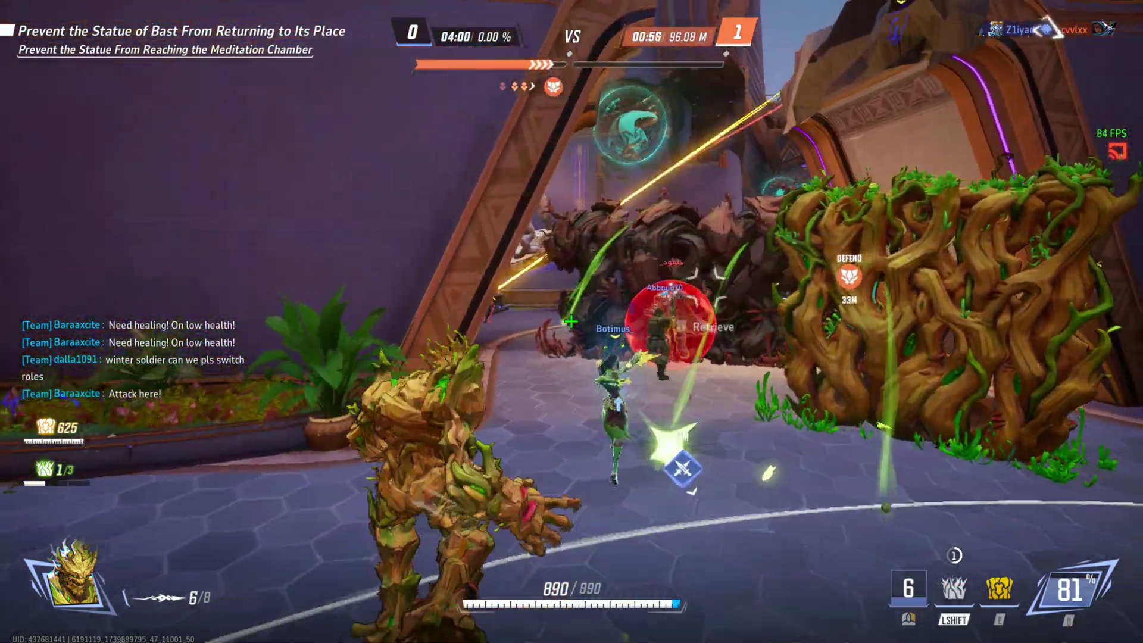